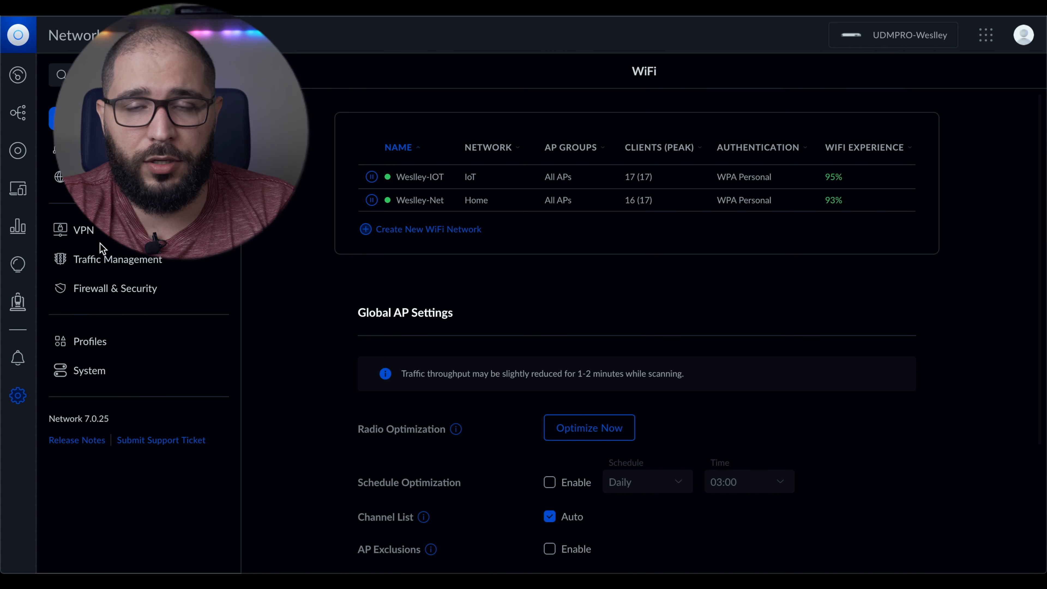
Open the VPN settings and scroll down to the Site-to-Site VPN list showing SP-MK.
{"action": "left_click", "coordinate": [90, 234]}
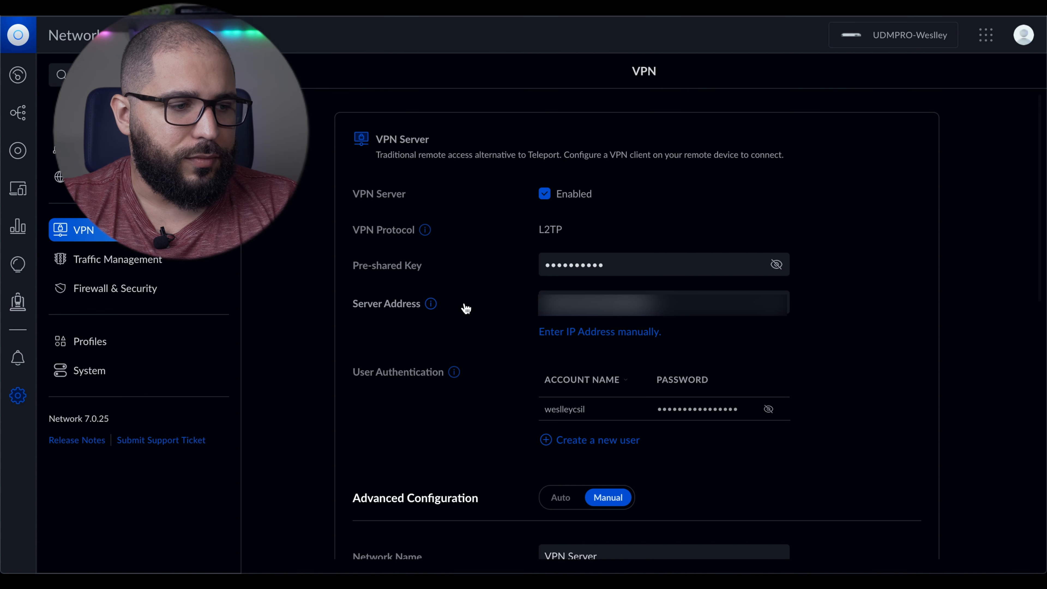
{"action": "scroll", "coordinate": [465, 309], "scroll_direction": "down", "scroll_amount": 10}
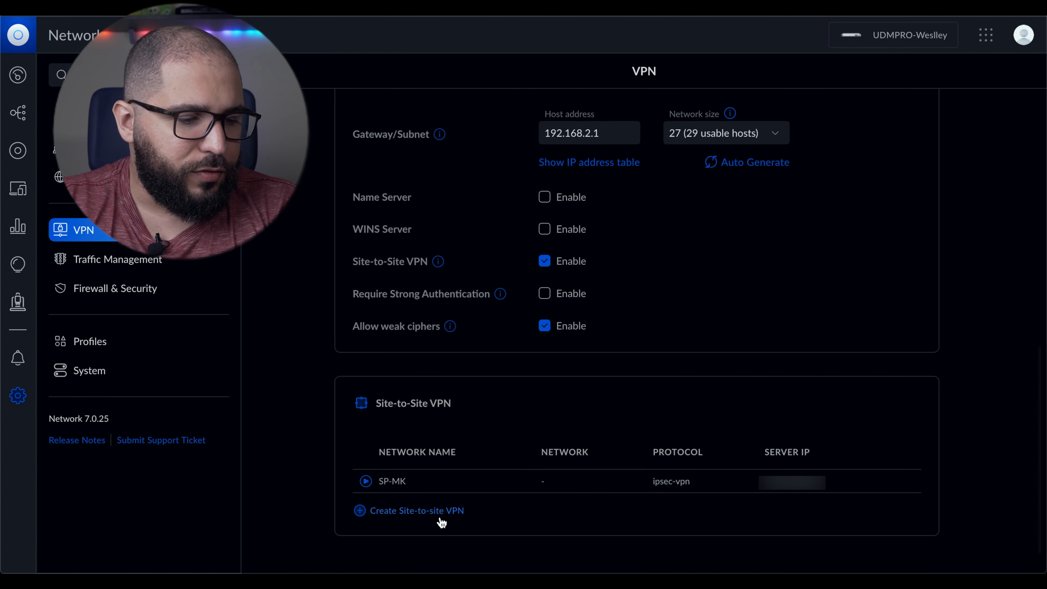
Start a new site-to-site VPN named SP using the Manual IPsec protocol.
{"action": "left_click", "coordinate": [427, 512]}
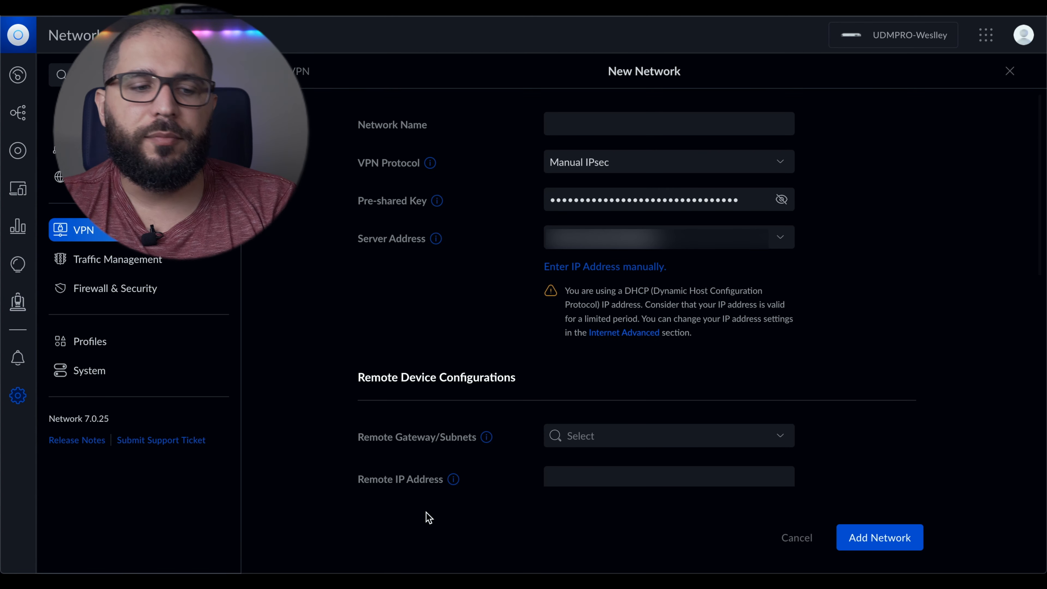
{"action": "left_click", "coordinate": [688, 130]}
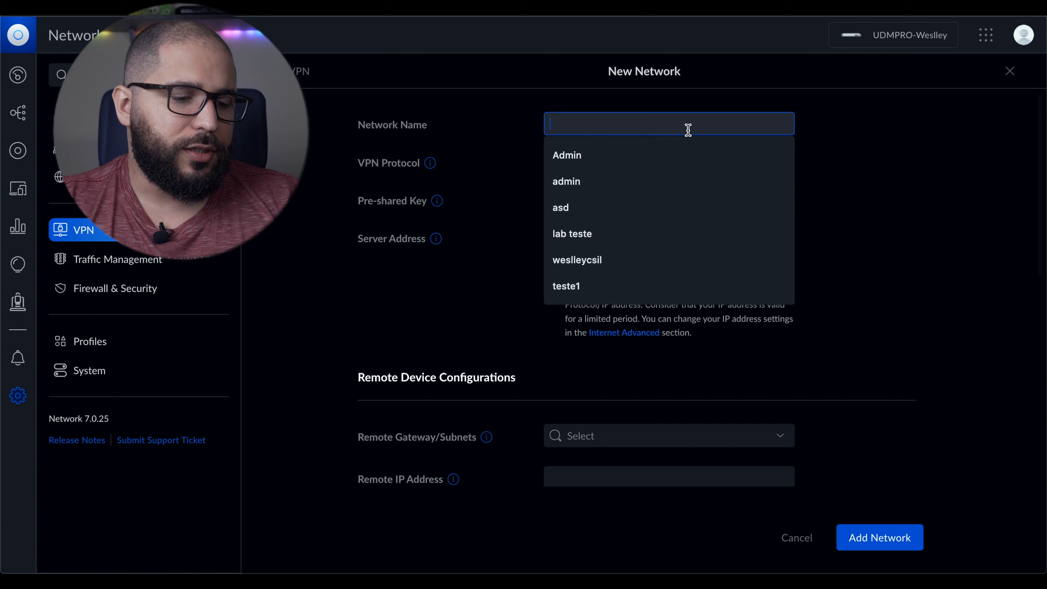
{"action": "type", "text": "SP"}
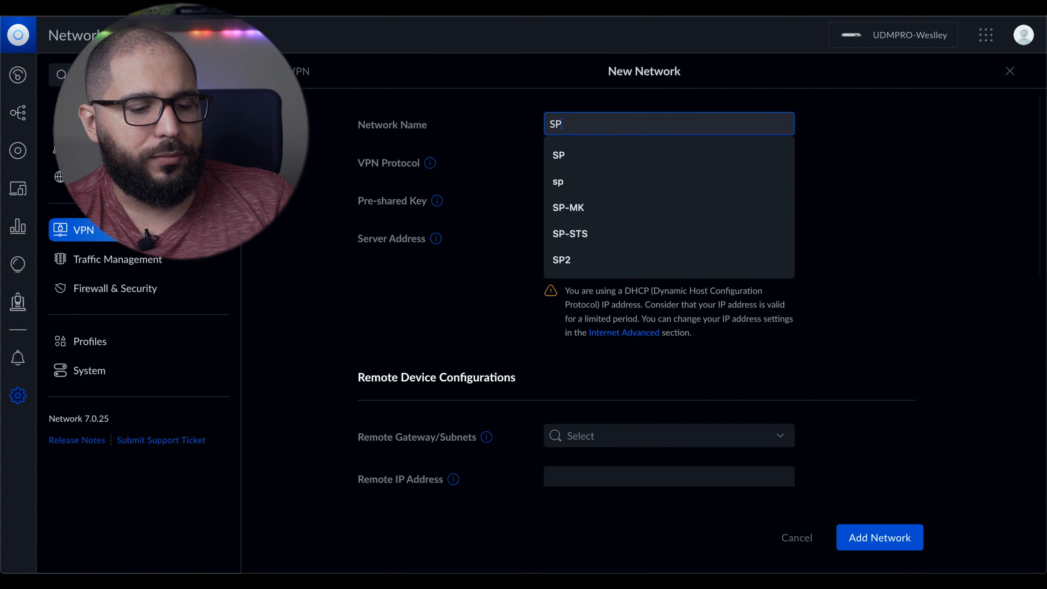
{"action": "left_click", "coordinate": [906, 182]}
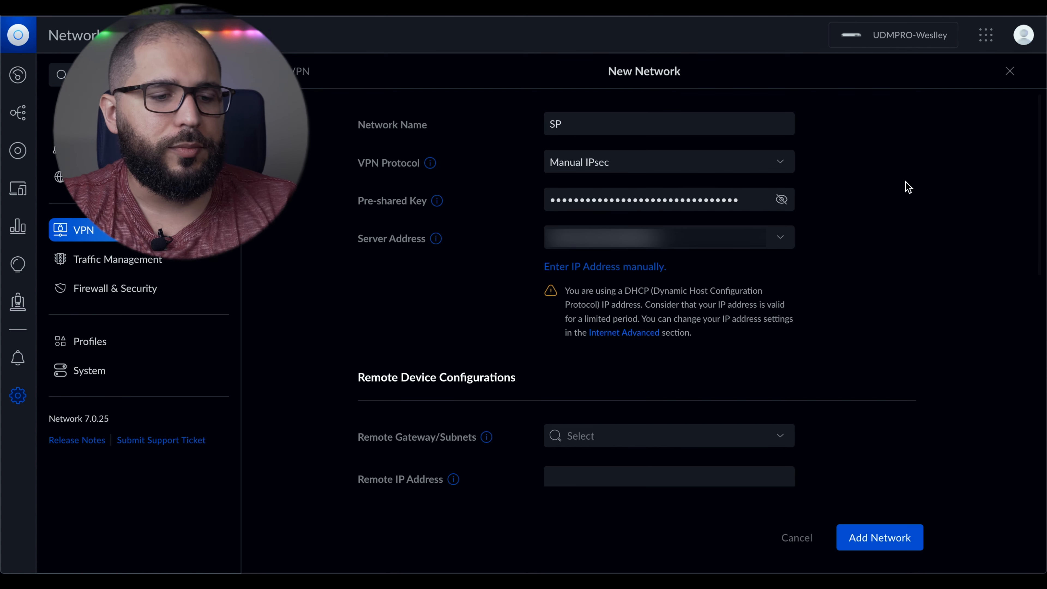
{"action": "left_click", "coordinate": [739, 168]}
{"action": "left_click", "coordinate": [703, 191]}
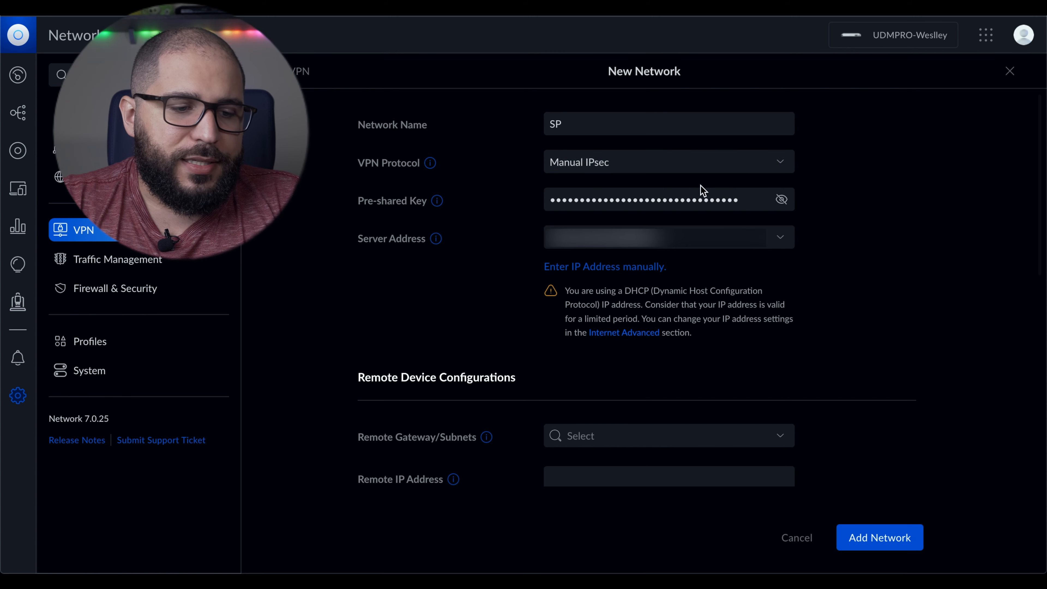
{"action": "left_click", "coordinate": [711, 171]}
{"action": "left_click", "coordinate": [680, 213]}
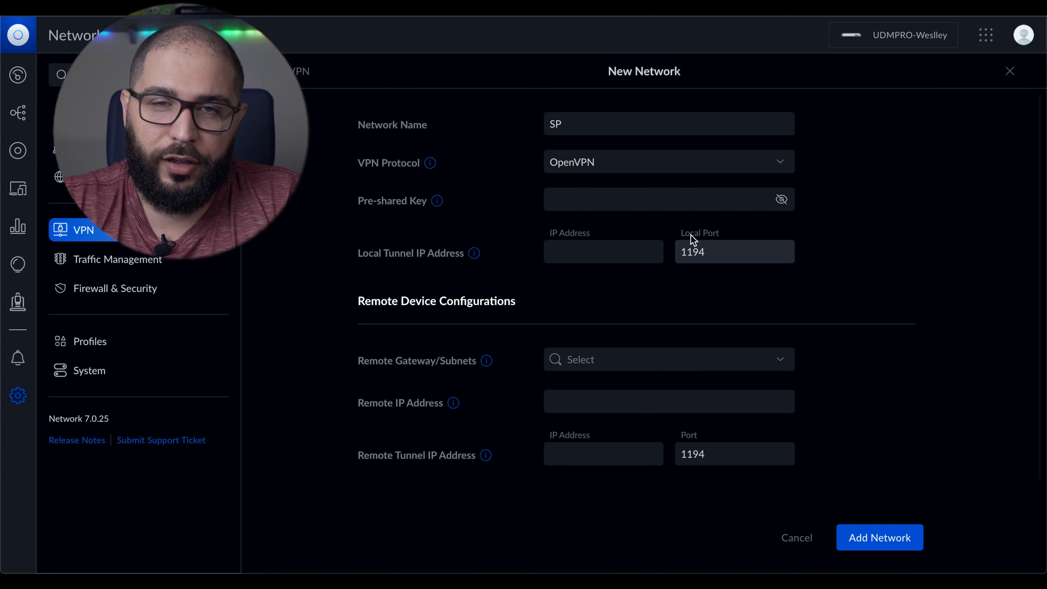
{"action": "left_click", "coordinate": [697, 167]}
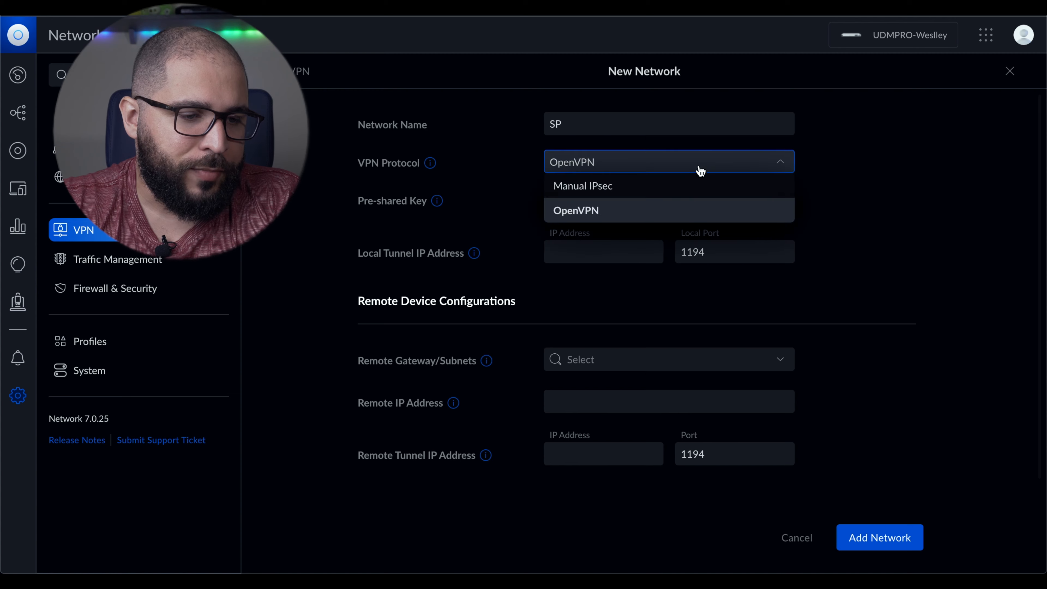
{"action": "left_click", "coordinate": [666, 194]}
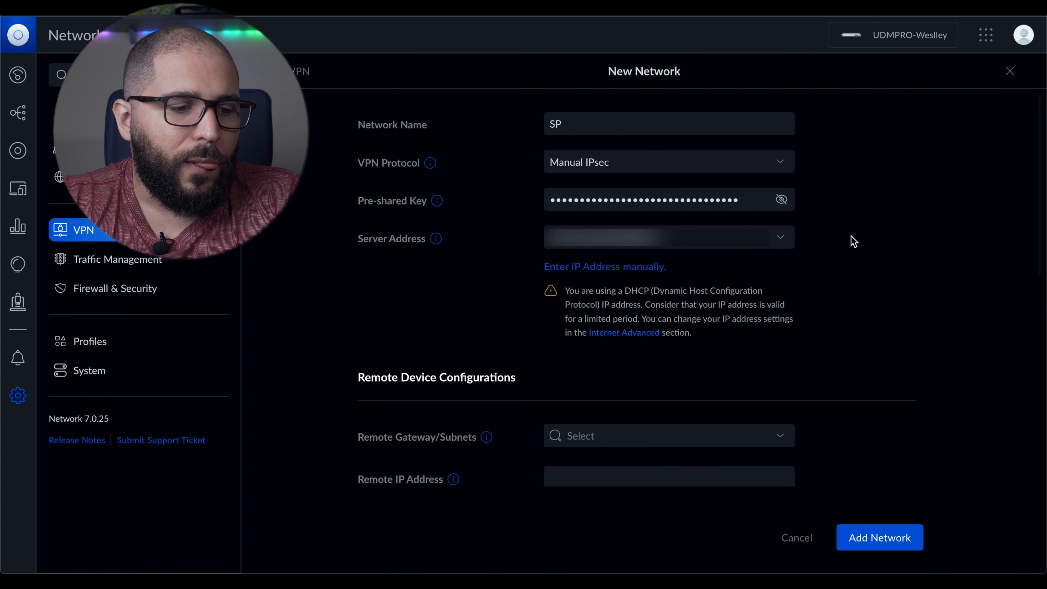
Show the pre-shared key as plain text and check the server address list.
{"action": "left_click", "coordinate": [781, 199]}
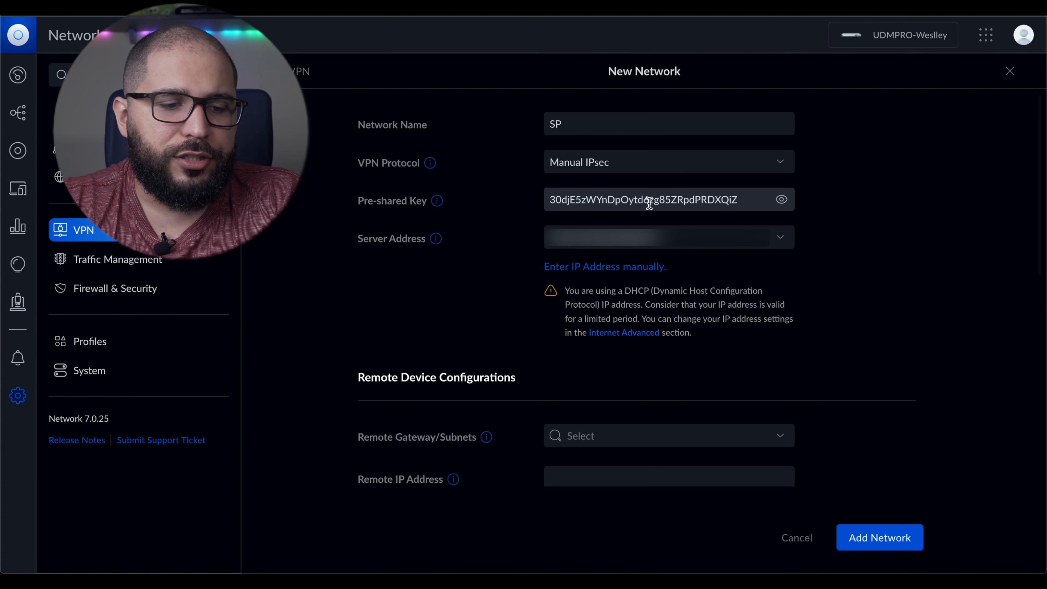
{"action": "left_click", "coordinate": [612, 199]}
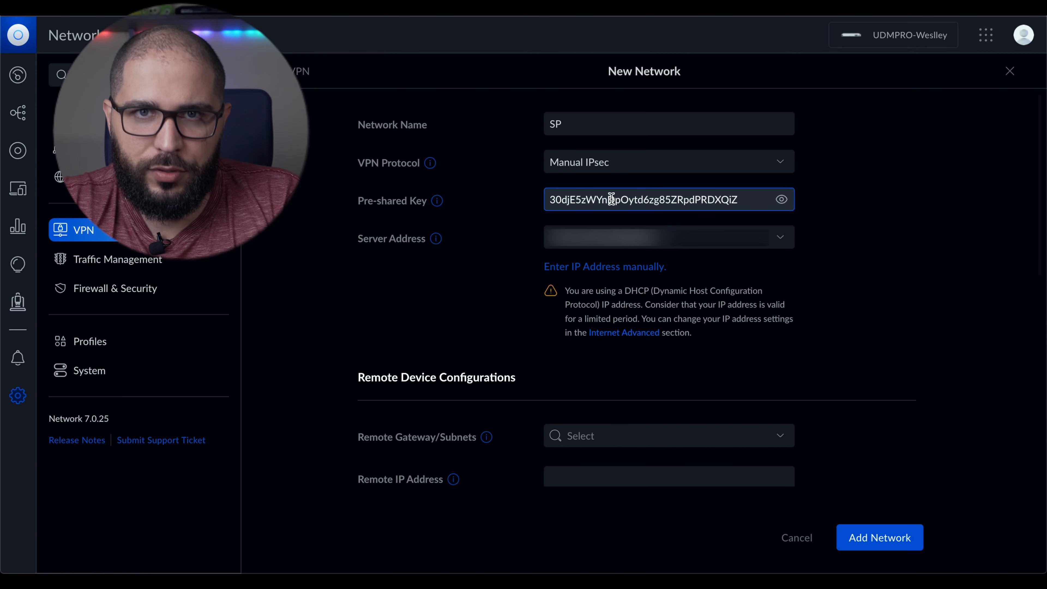
{"action": "left_click", "coordinate": [813, 255]}
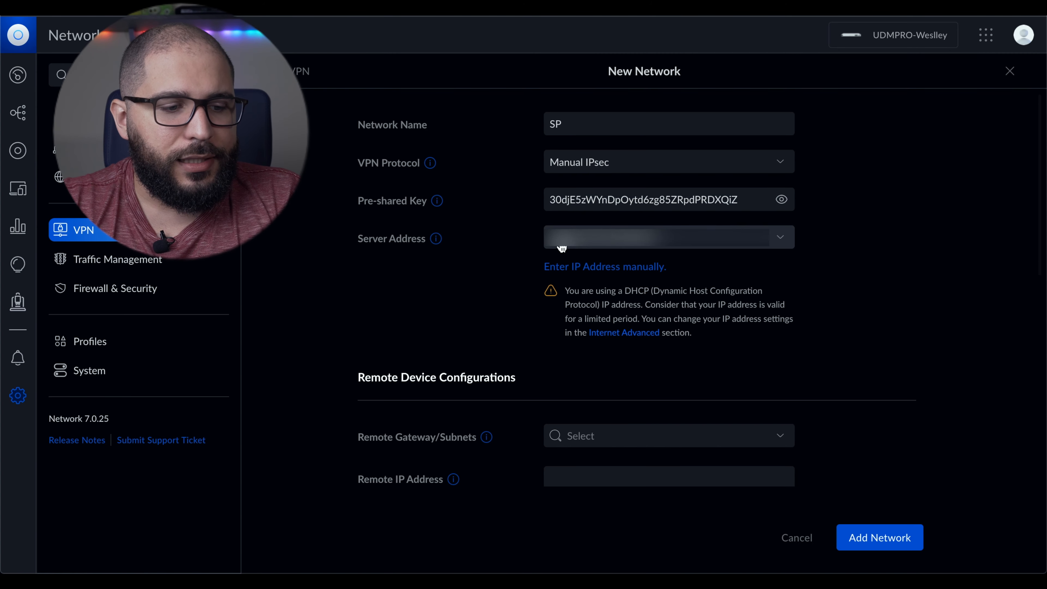
{"action": "left_click", "coordinate": [605, 248]}
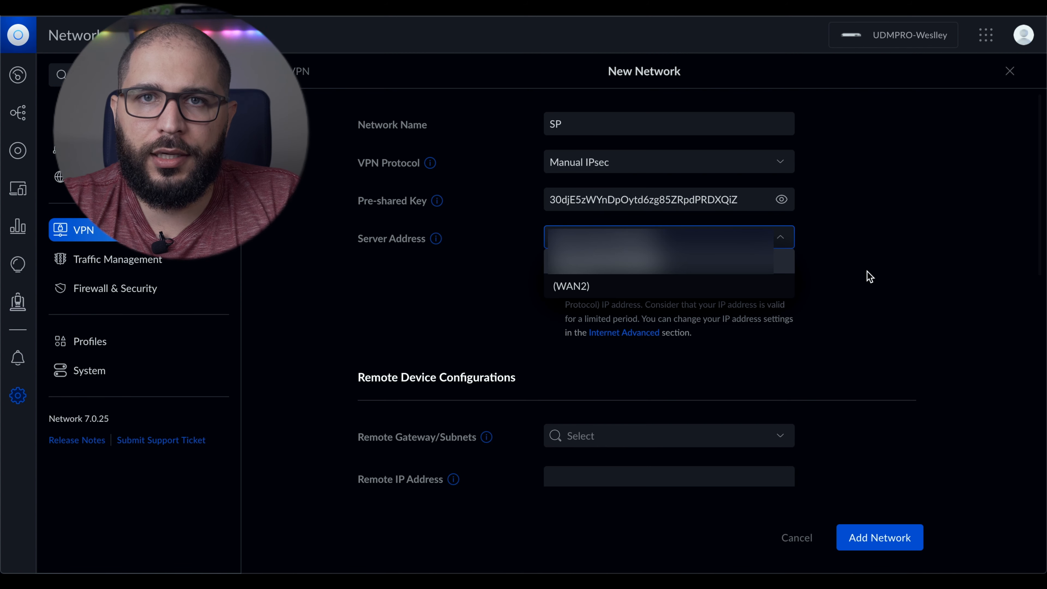
{"action": "left_click", "coordinate": [891, 259]}
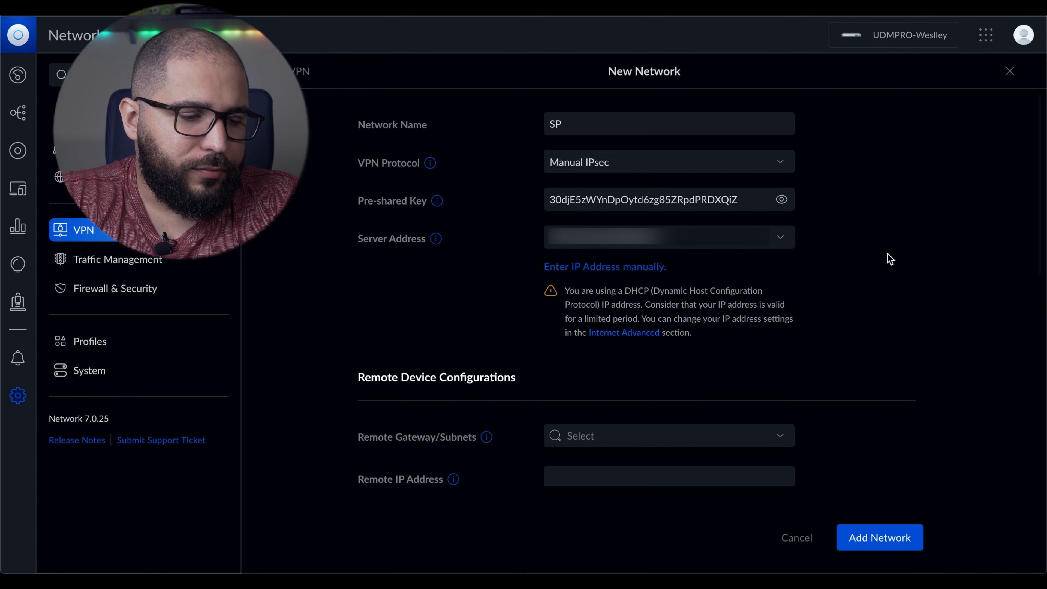
Add 192.168.2.0/24 as the remote subnet.
{"action": "scroll", "coordinate": [890, 258], "scroll_direction": "down", "scroll_amount": 10}
{"action": "scroll", "coordinate": [891, 258], "scroll_direction": "up", "scroll_amount": 3}
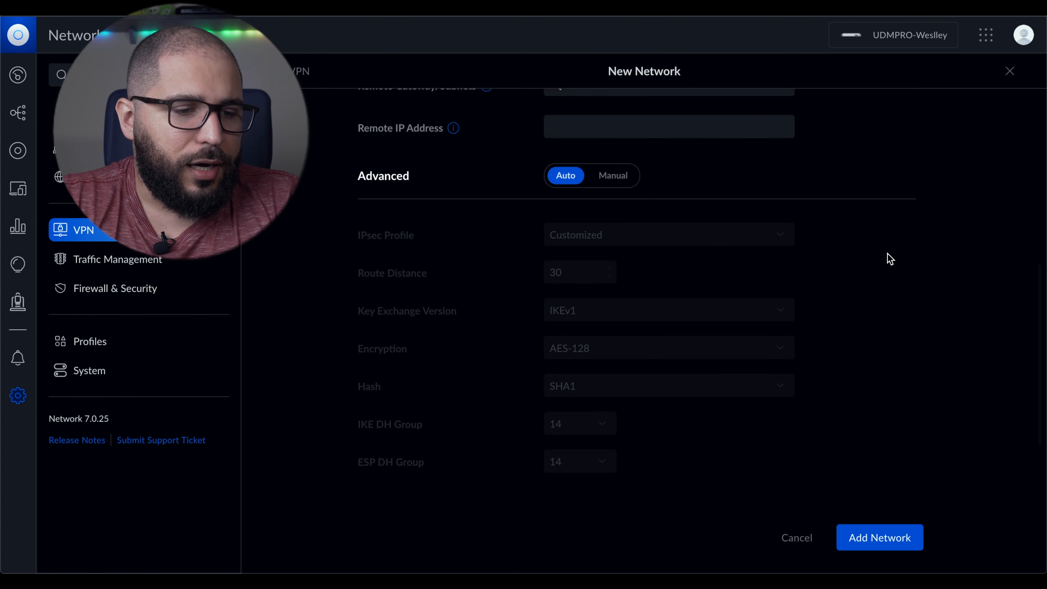
{"action": "scroll", "coordinate": [891, 259], "scroll_direction": "down", "scroll_amount": 1}
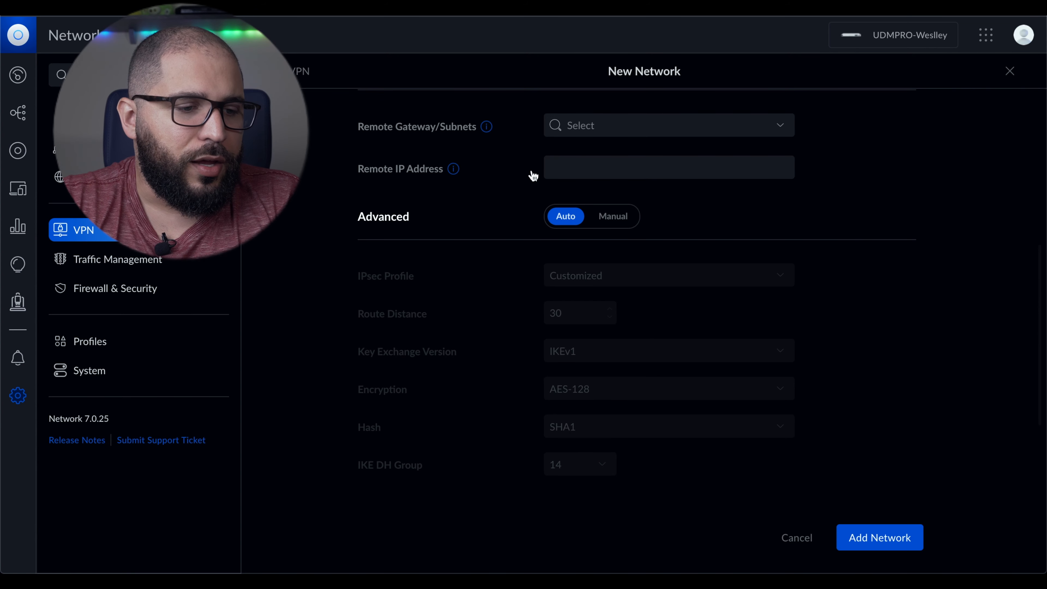
{"action": "mouse_move", "coordinate": [483, 139]}
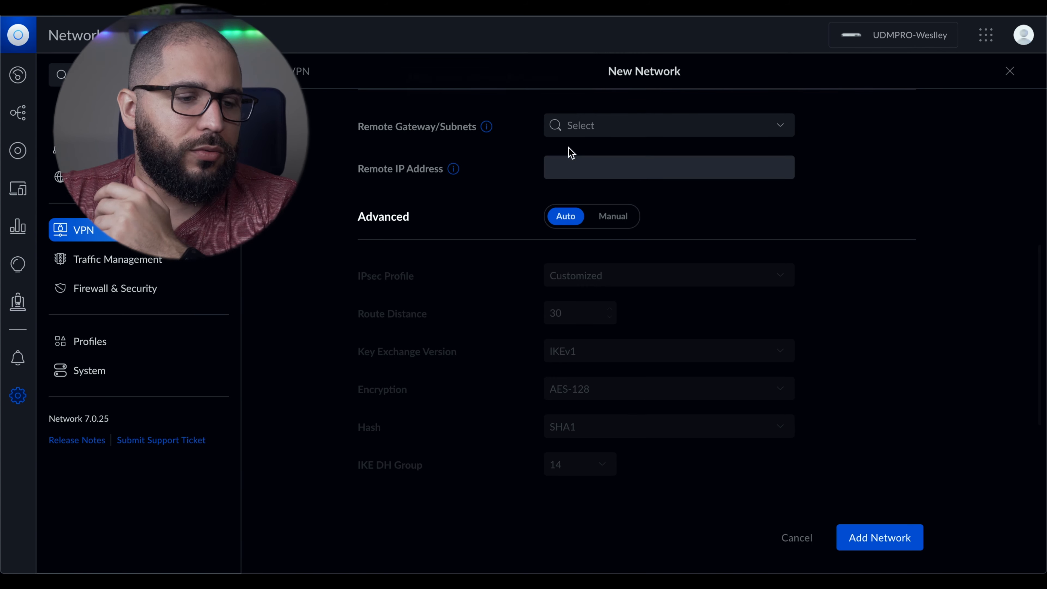
{"action": "left_click", "coordinate": [635, 125]}
{"action": "type", "text": "192"}
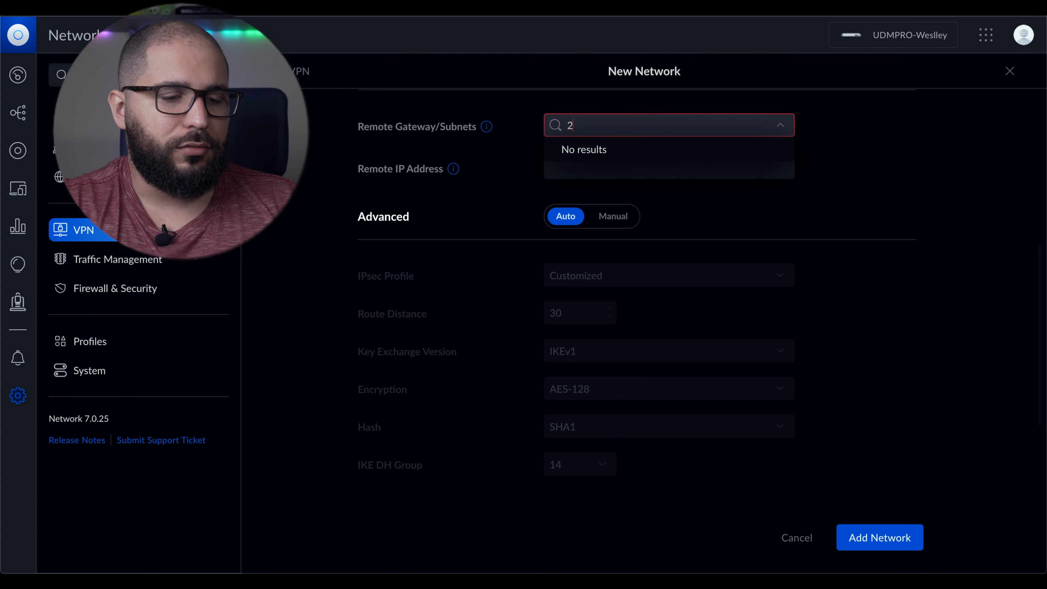
{"action": "key", "text": "BackSpace"}
{"action": "key", "text": "BackSpace"}
{"action": "key", "text": "BackSpace"}
{"action": "type", "text": "1921"}
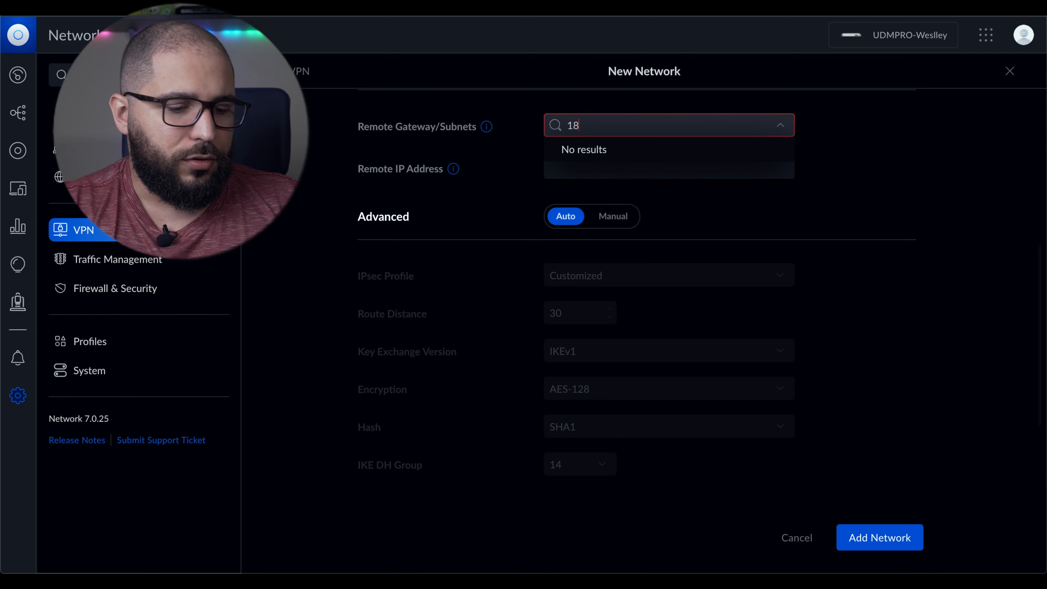
{"action": "type", "text": ".1"}
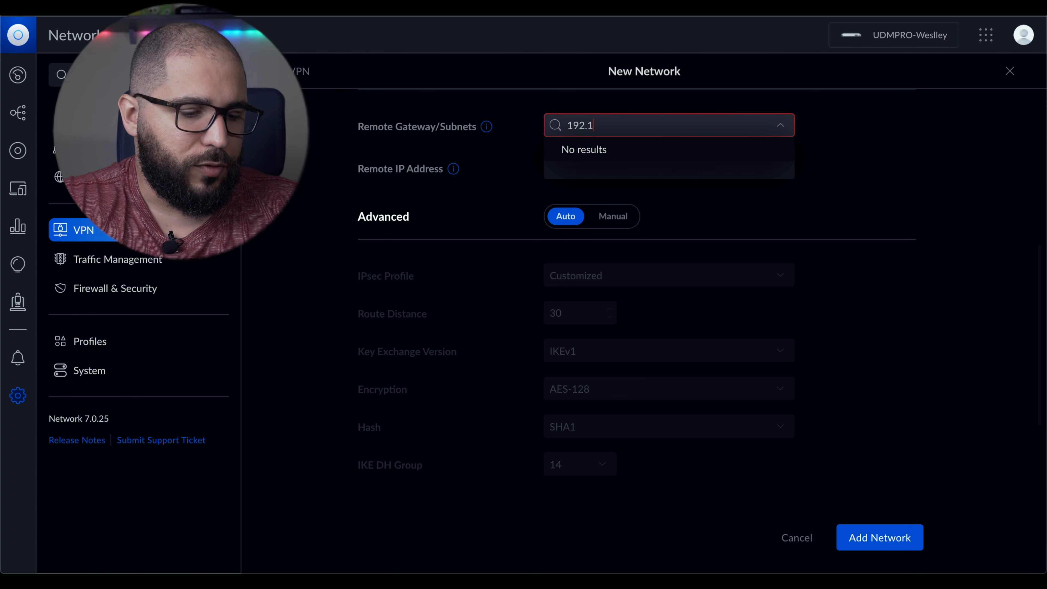
{"action": "type", "text": "68.1"}
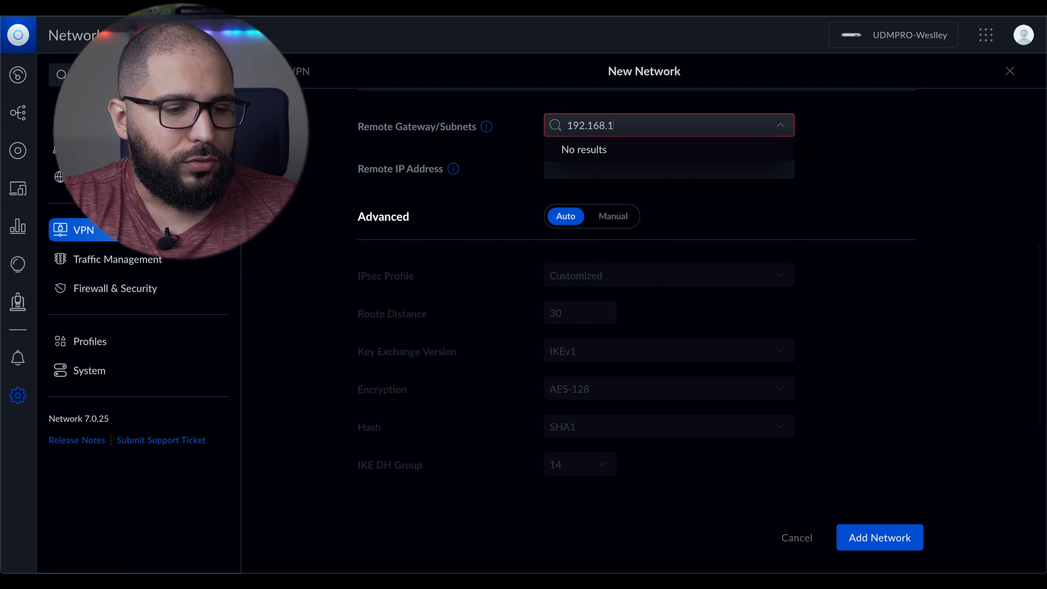
{"action": "key", "text": "BackSpace"}
{"action": "type", "text": "2.0/24"}
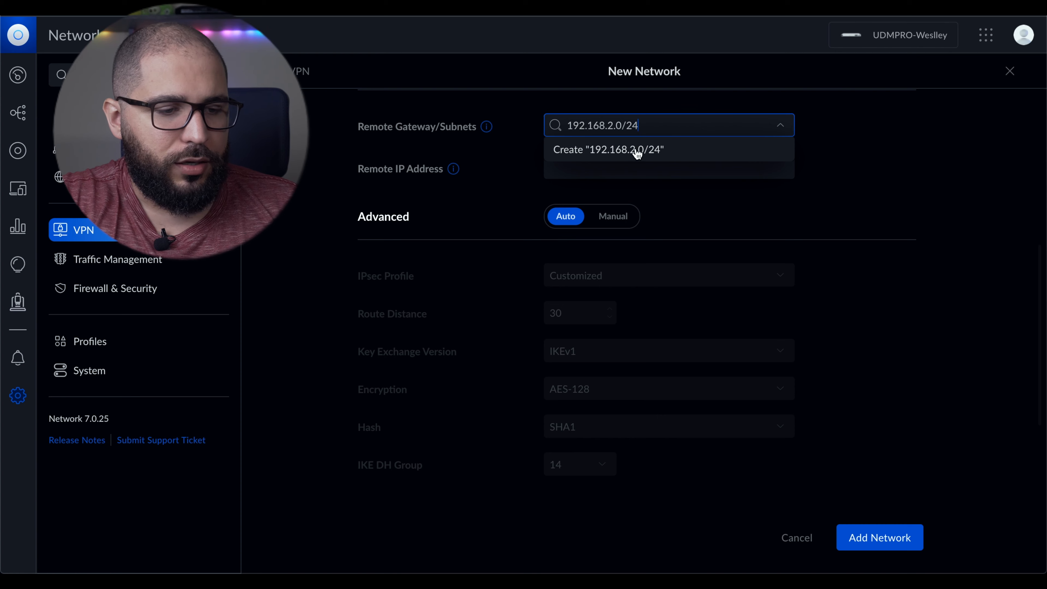
{"action": "left_click", "coordinate": [638, 154]}
{"action": "left_click", "coordinate": [891, 206]}
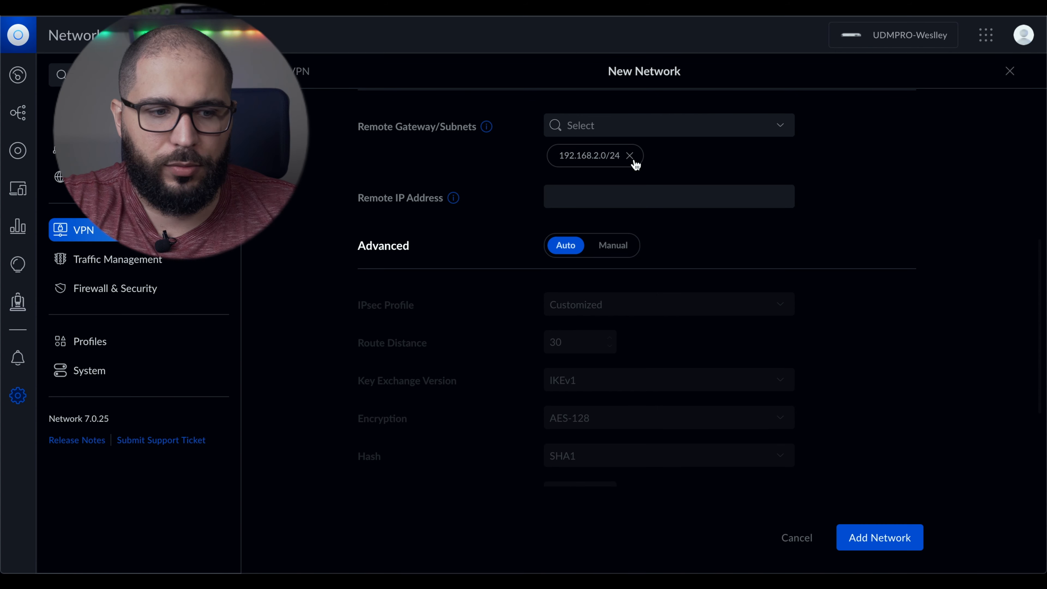
{"action": "left_click", "coordinate": [650, 202]}
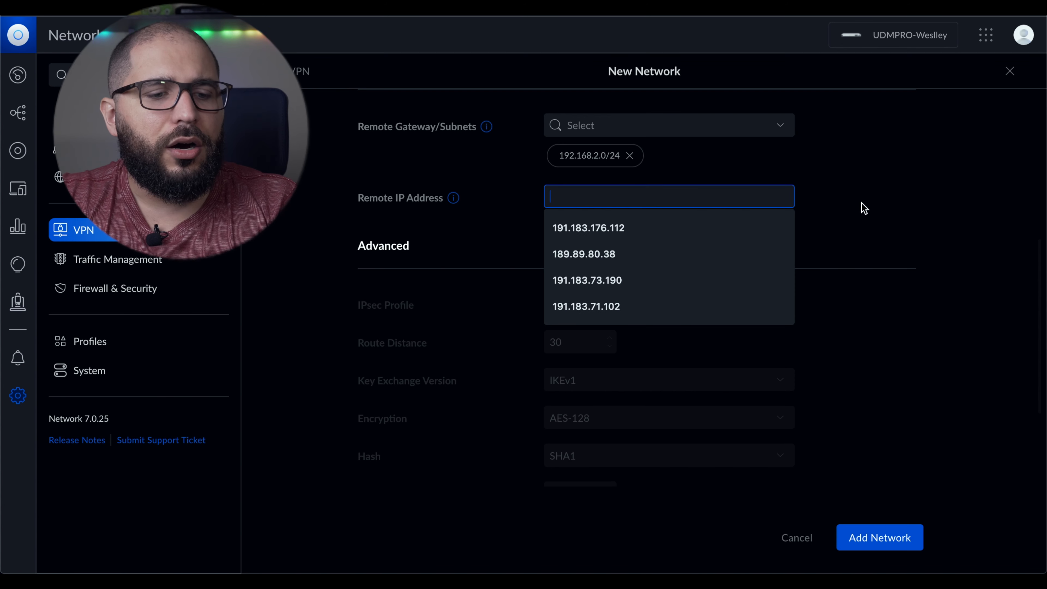
{"action": "left_click", "coordinate": [867, 203]}
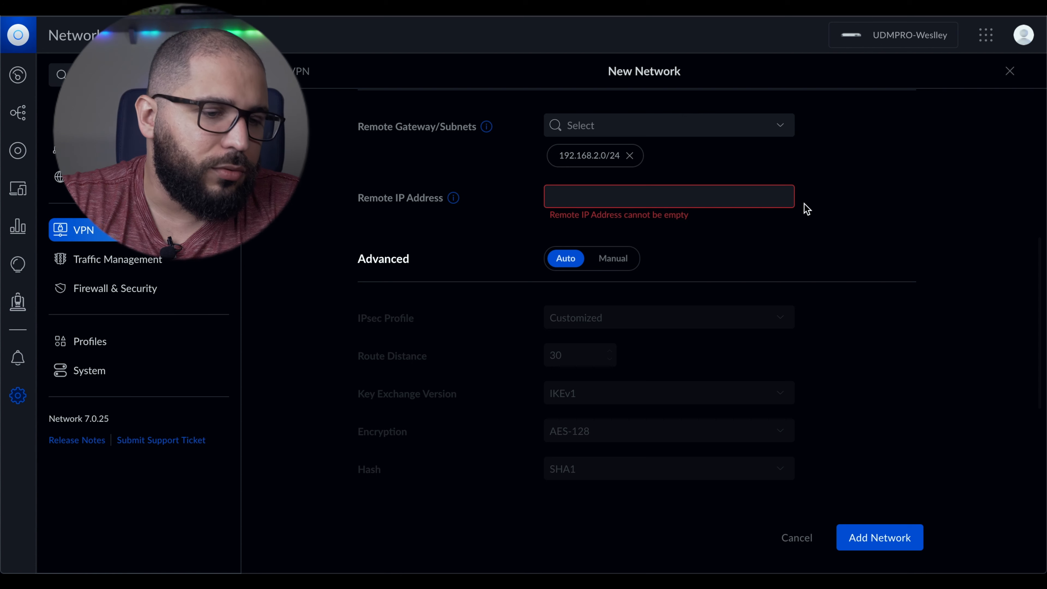
{"action": "left_click", "coordinate": [719, 203]}
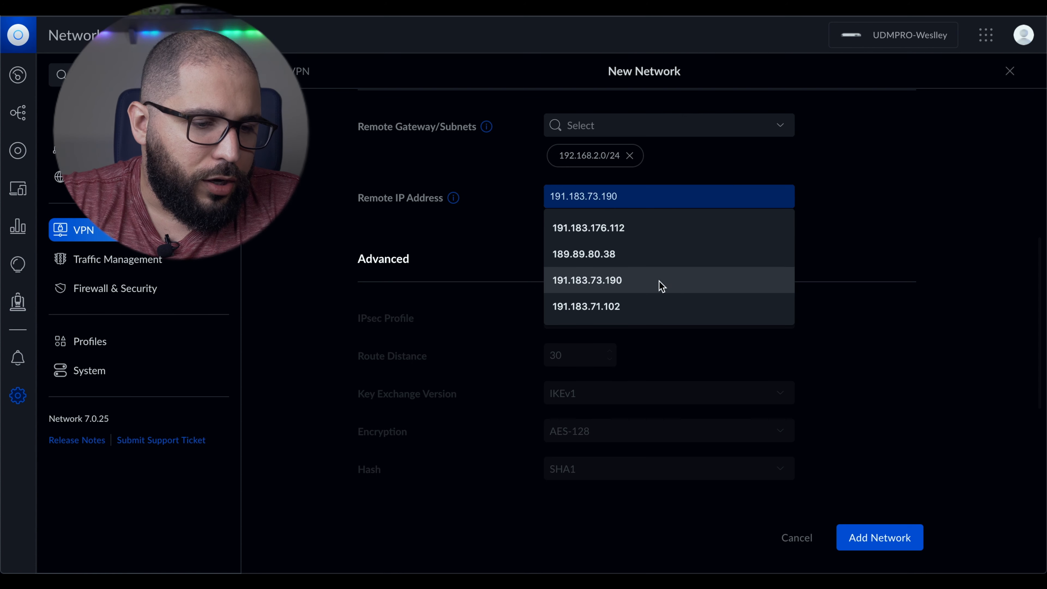
{"action": "left_click", "coordinate": [645, 308]}
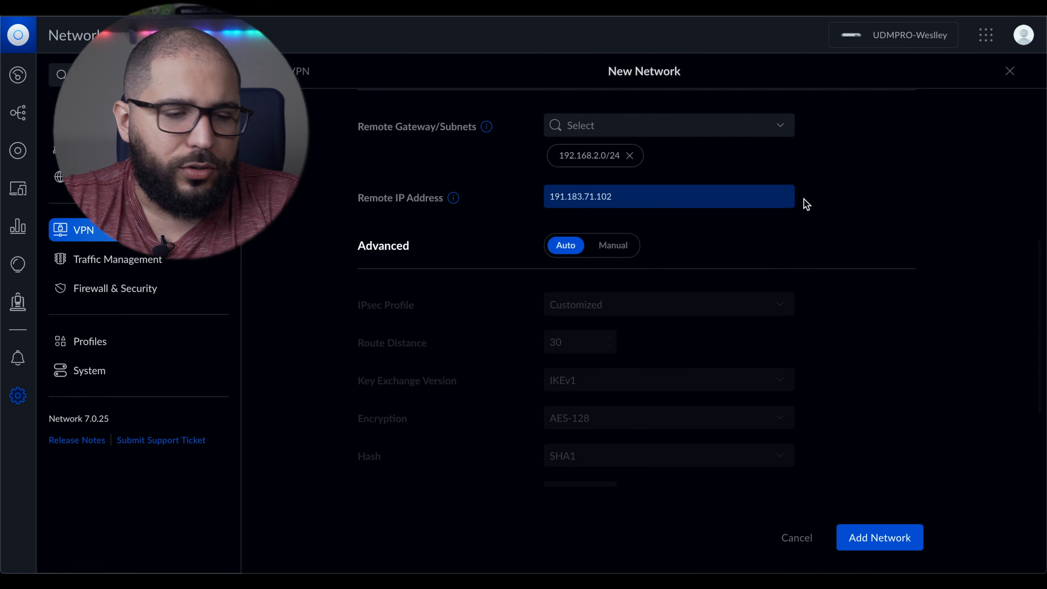
{"action": "left_click", "coordinate": [617, 256]}
{"action": "left_click", "coordinate": [571, 257]}
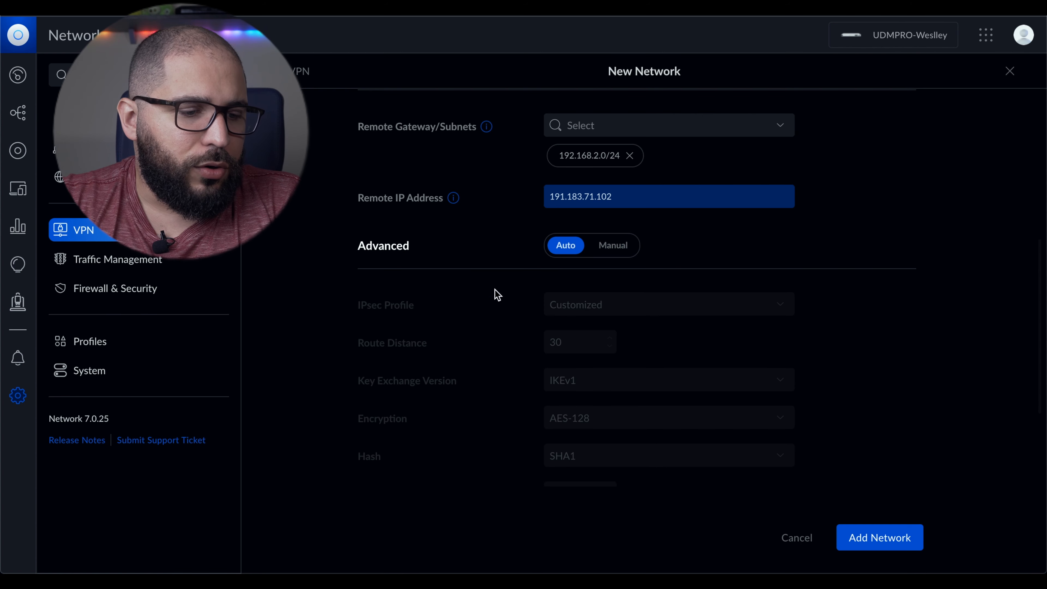
Set advanced IPsec to Manual with the Customized profile, IKEv2, AES-256 and SHA256.
{"action": "scroll", "coordinate": [449, 363], "scroll_direction": "down", "scroll_amount": 3}
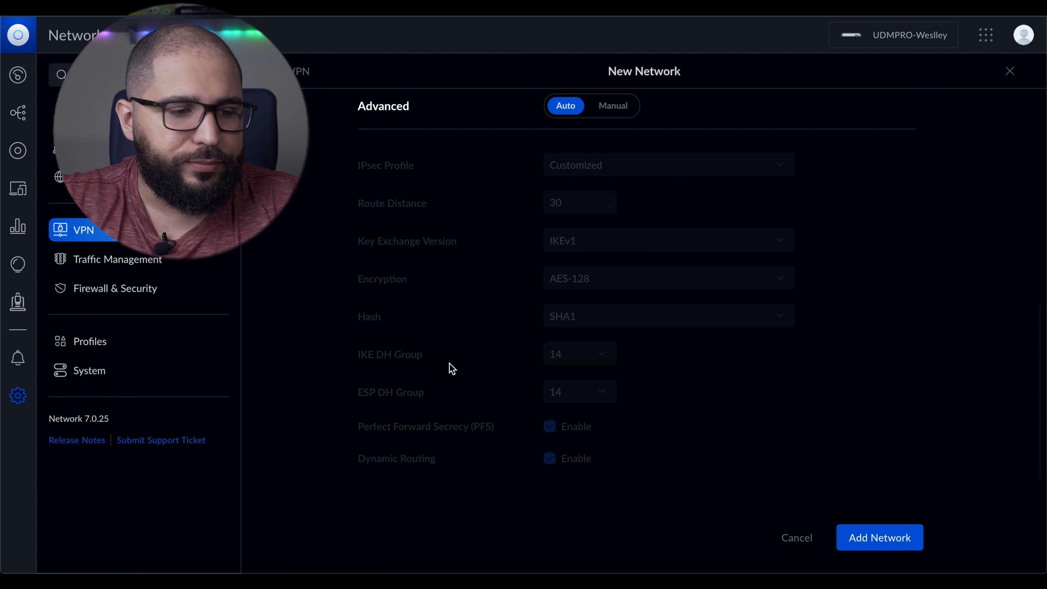
{"action": "left_click", "coordinate": [613, 106]}
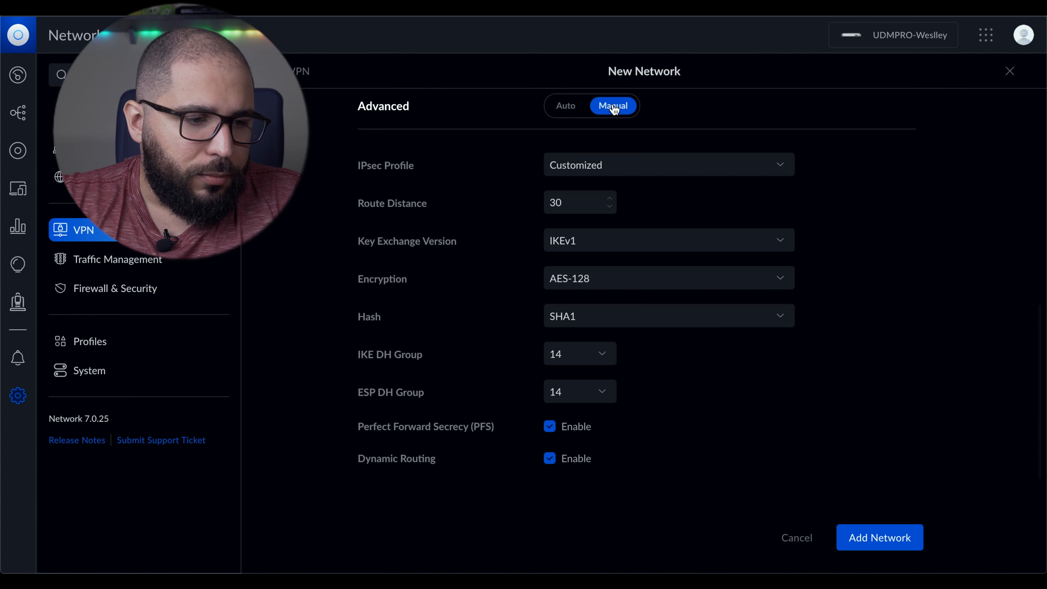
{"action": "left_click", "coordinate": [629, 164]}
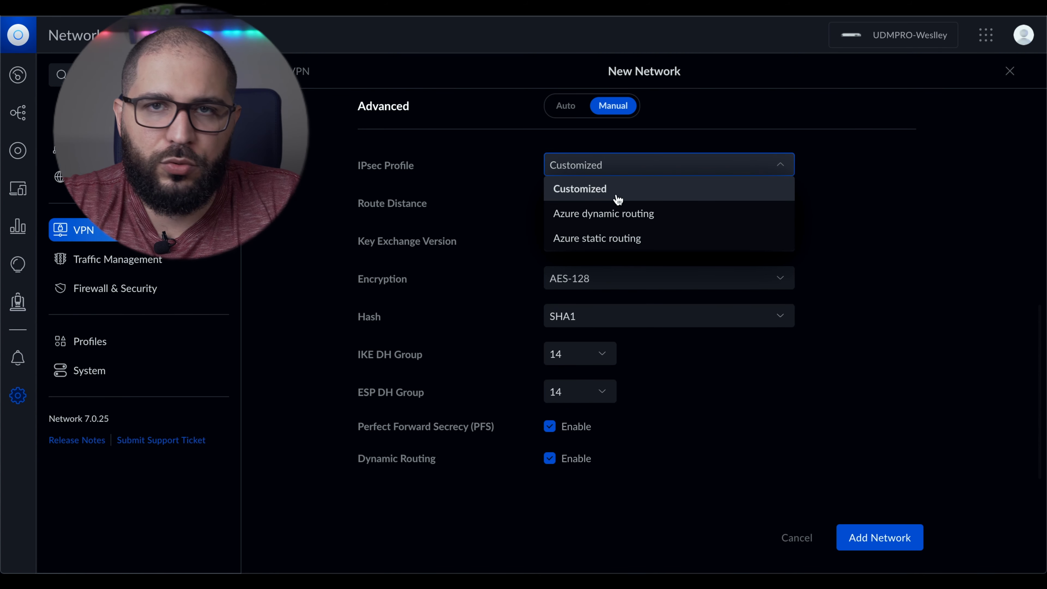
{"action": "left_click", "coordinate": [857, 187]}
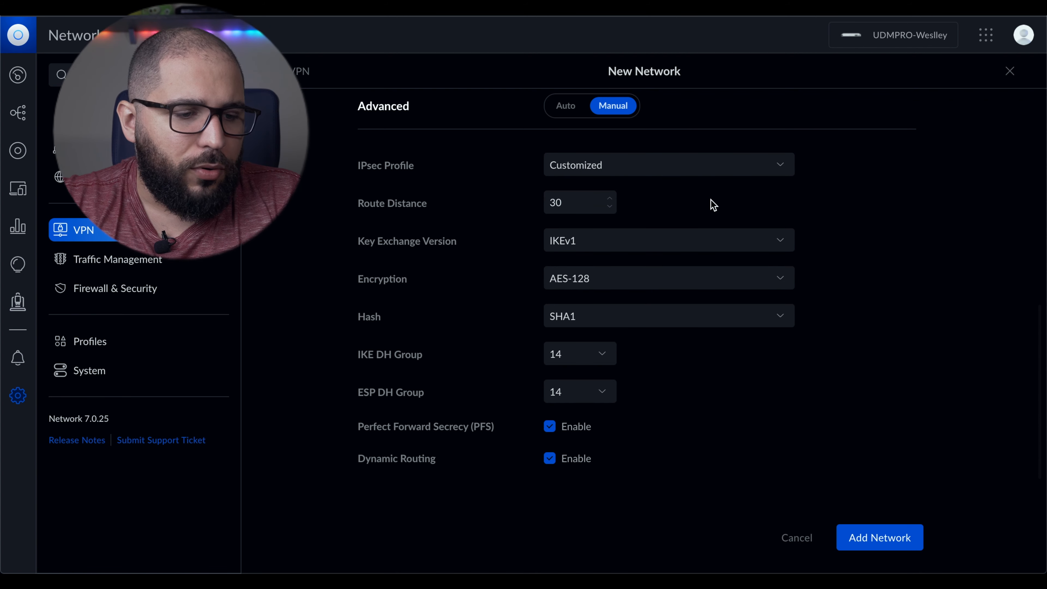
{"action": "left_click", "coordinate": [674, 243]}
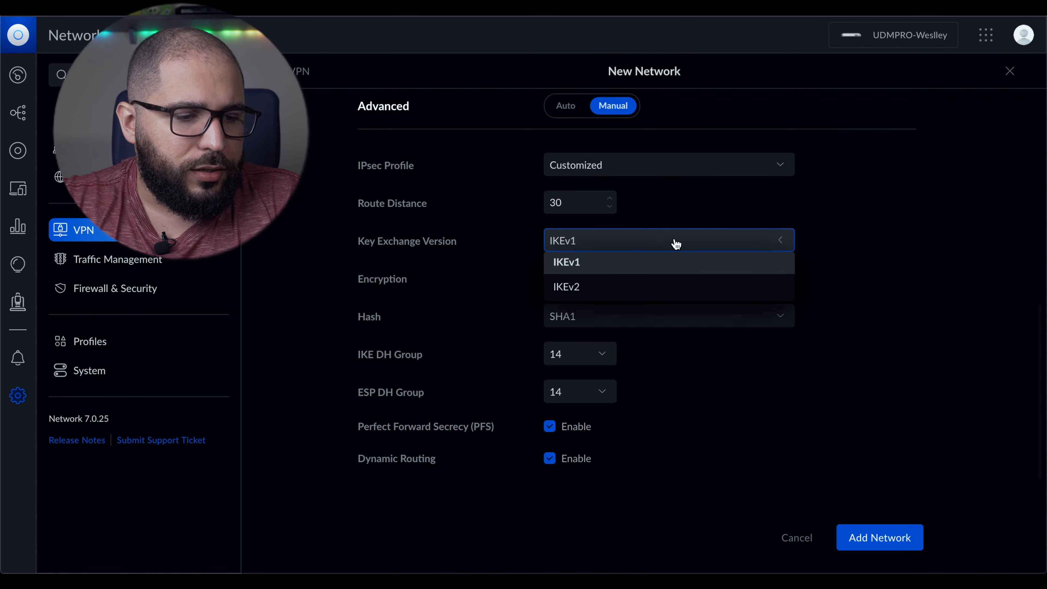
{"action": "left_click", "coordinate": [637, 292]}
{"action": "left_click", "coordinate": [650, 279]}
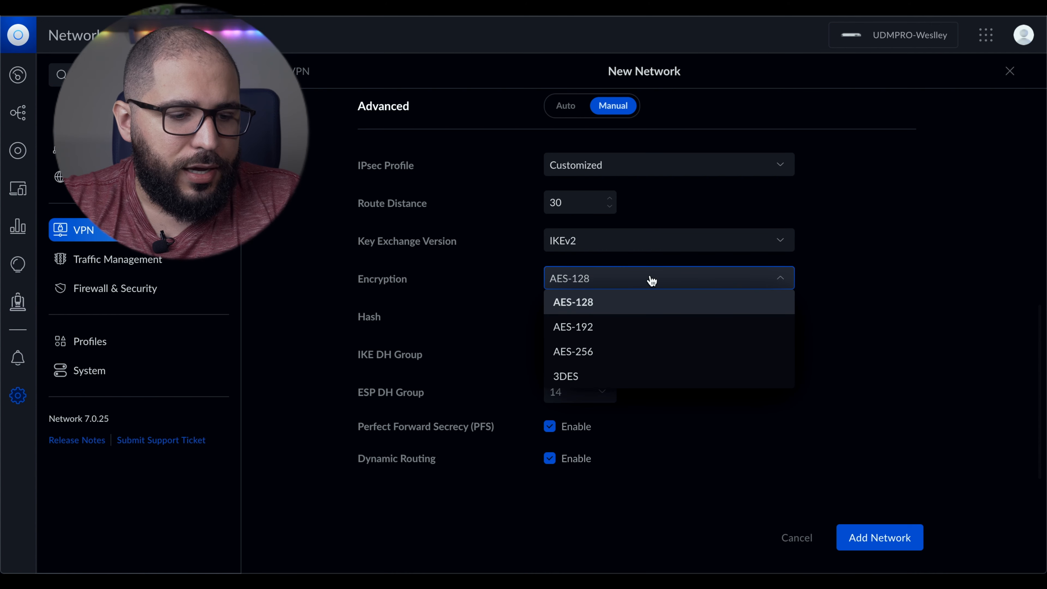
{"action": "left_click", "coordinate": [625, 357]}
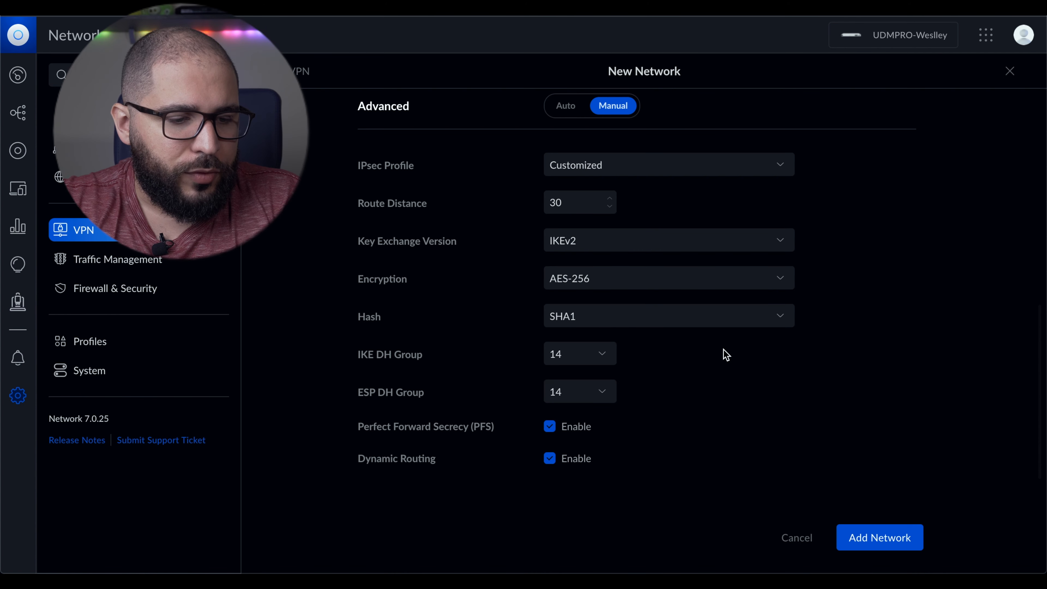
{"action": "left_click", "coordinate": [723, 326]}
{"action": "left_click", "coordinate": [695, 364]}
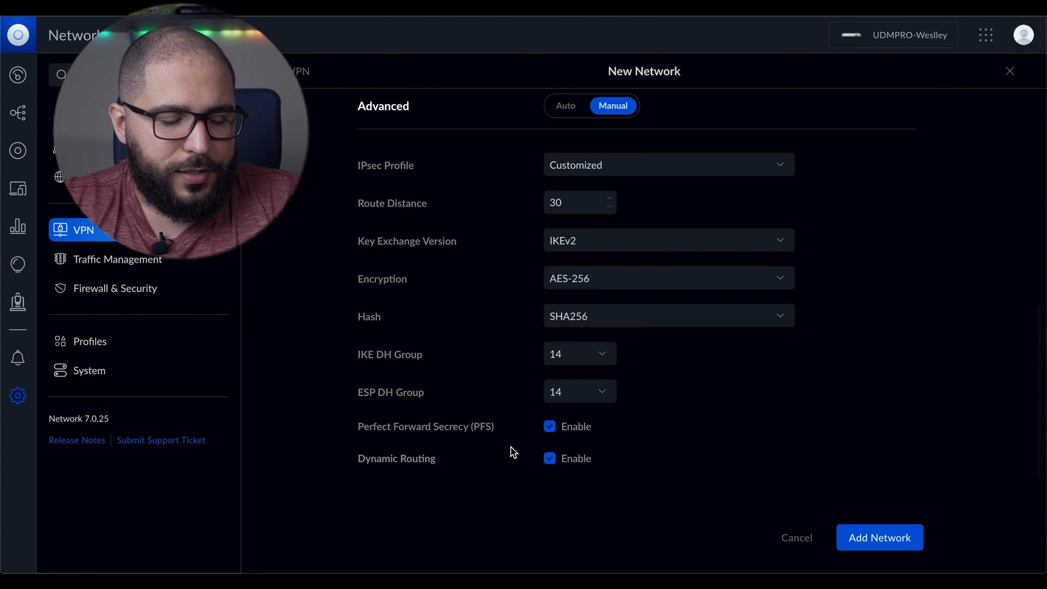
Replace the overlapping 192.168.2.0/24 subnet with 192.168.57.0/24 and save the VPN.
{"action": "scroll", "coordinate": [513, 453], "scroll_direction": "down", "scroll_amount": 1}
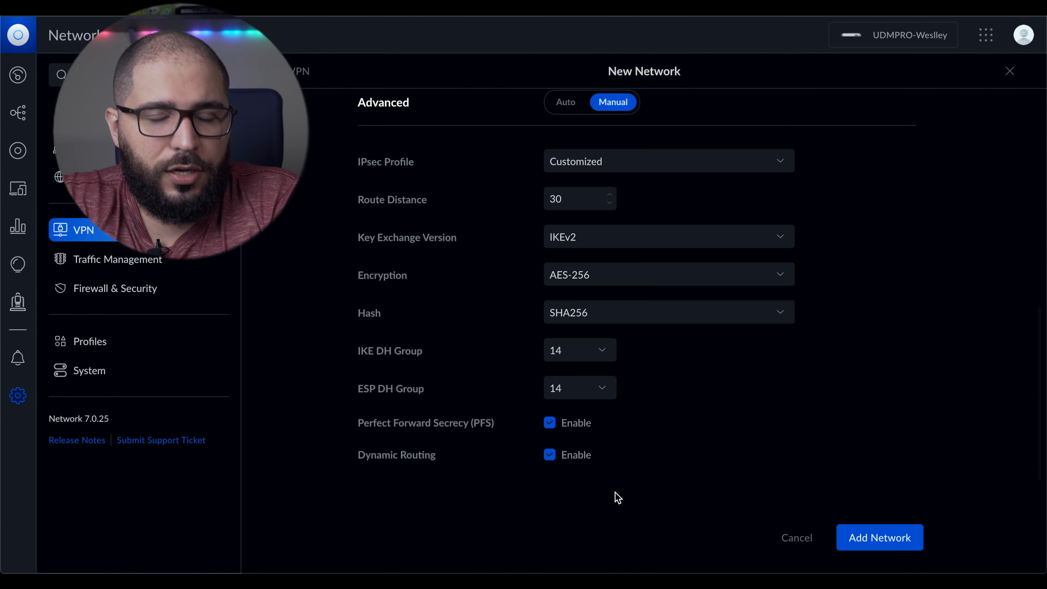
{"action": "left_click", "coordinate": [883, 538]}
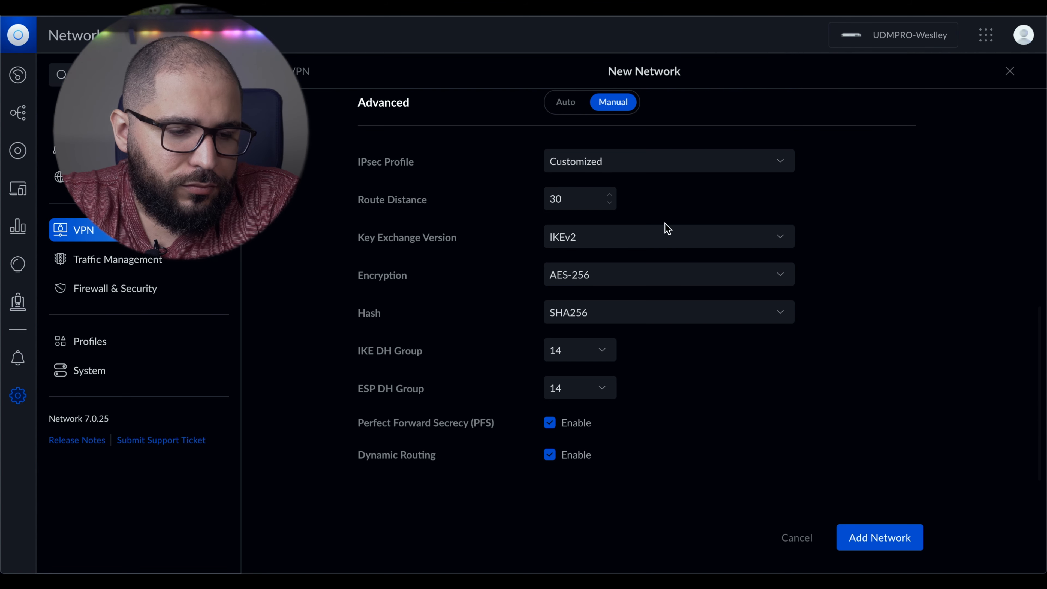
{"action": "scroll", "coordinate": [659, 250], "scroll_direction": "up", "scroll_amount": 2}
{"action": "scroll", "coordinate": [659, 250], "scroll_direction": "up", "scroll_amount": 3}
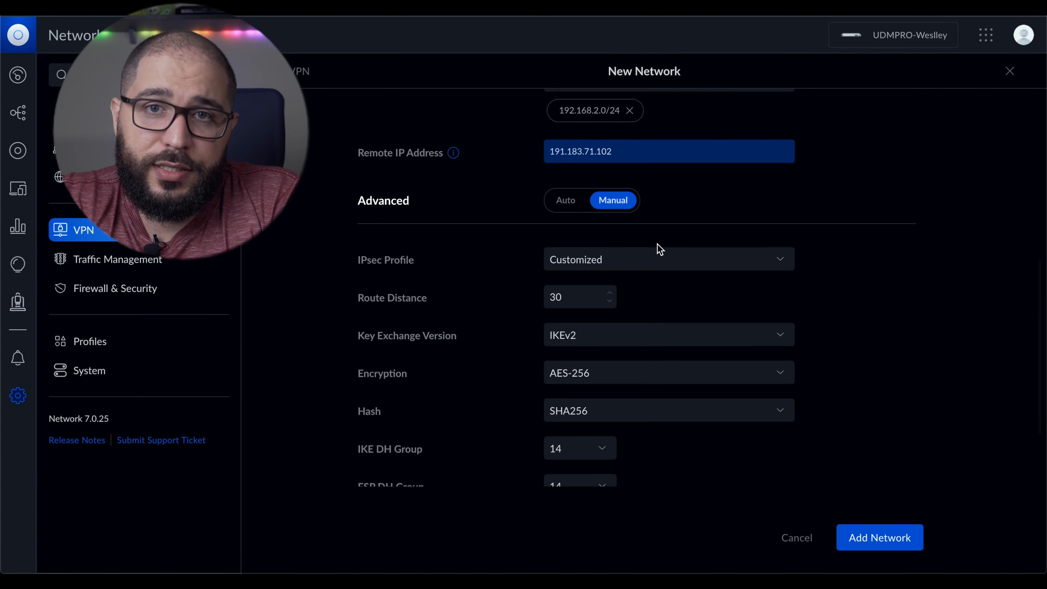
{"action": "scroll", "coordinate": [675, 277], "scroll_direction": "up", "scroll_amount": 2}
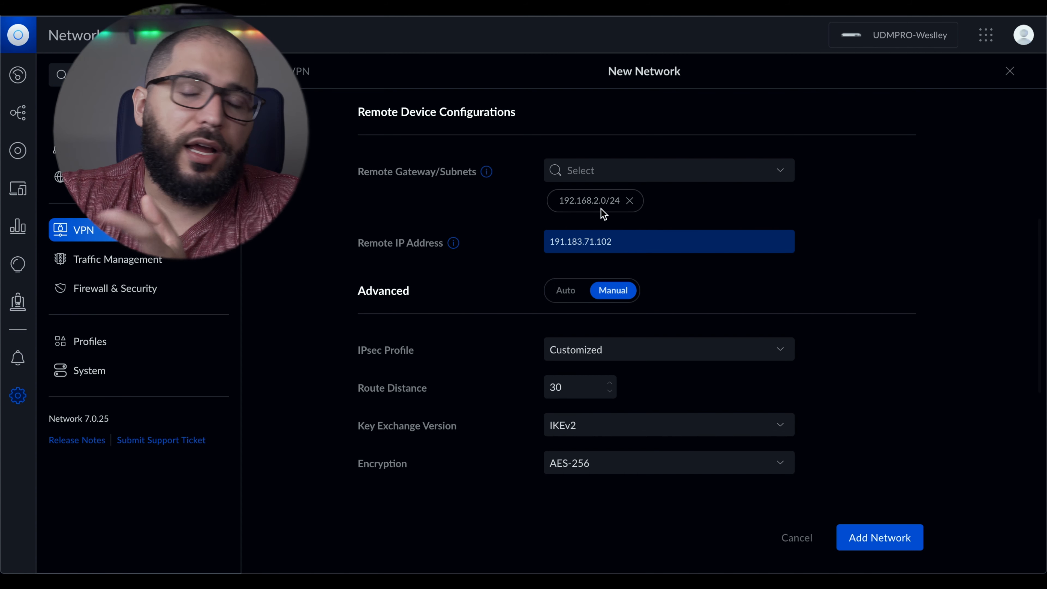
{"action": "left_click", "coordinate": [629, 201]}
{"action": "left_click", "coordinate": [647, 169]}
{"action": "type", "text": "1"}
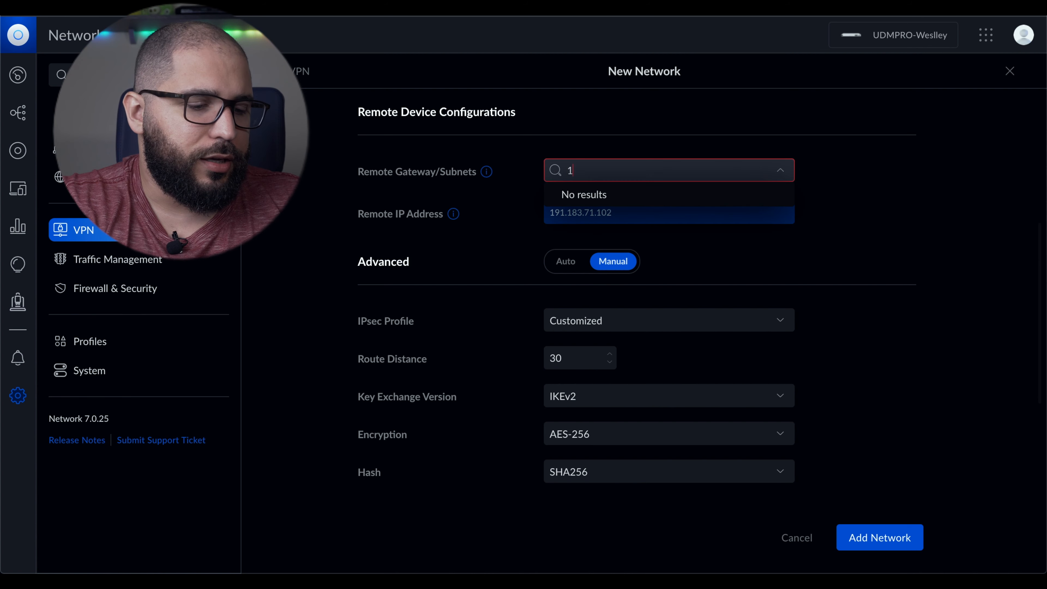
{"action": "type", "text": "92.168.57.0/24"}
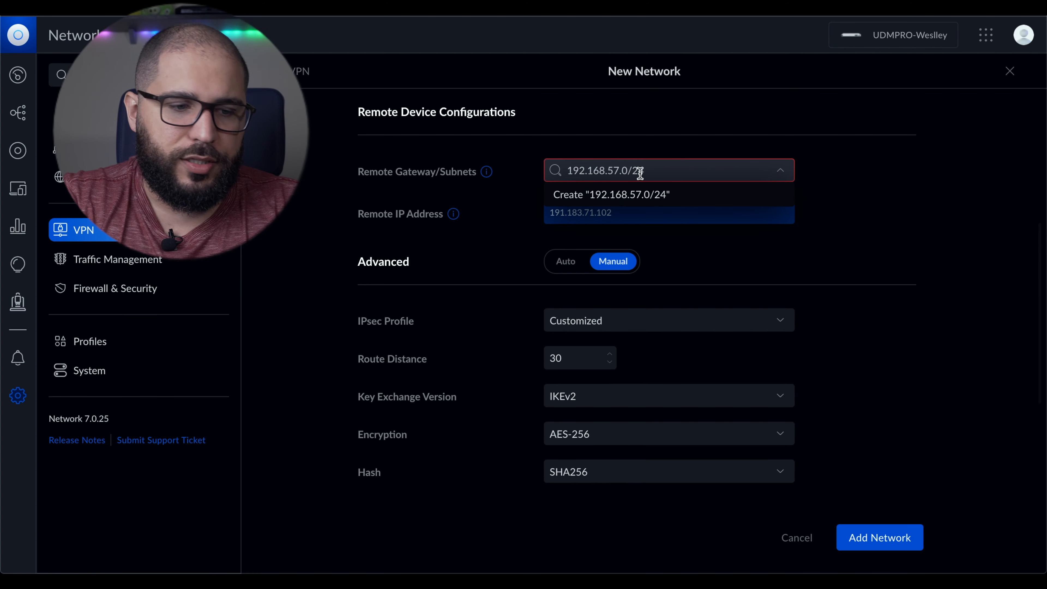
{"action": "left_click", "coordinate": [680, 199]}
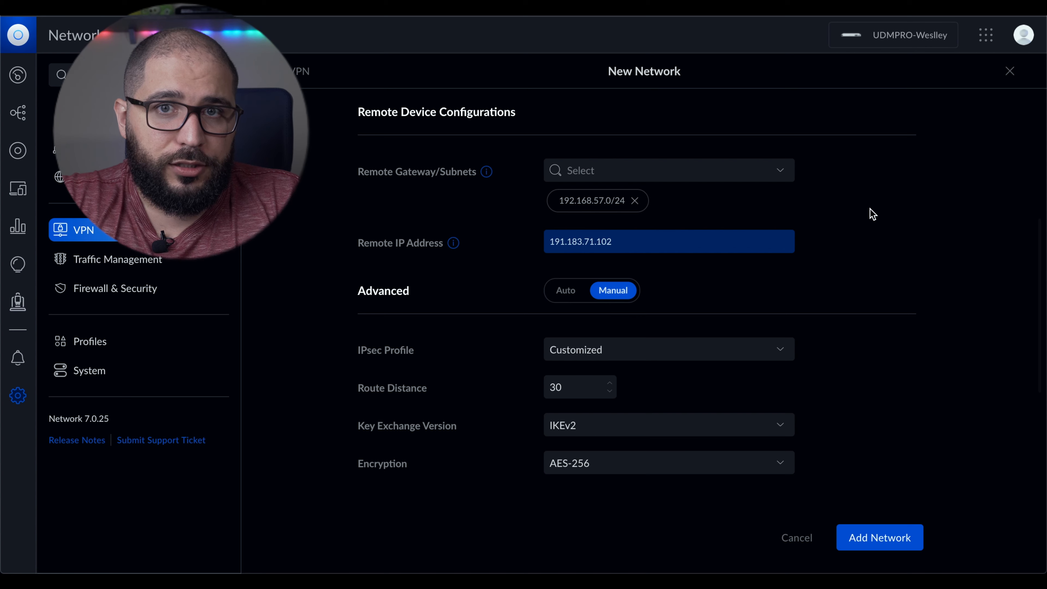
{"action": "scroll", "coordinate": [873, 214], "scroll_direction": "down", "scroll_amount": 5}
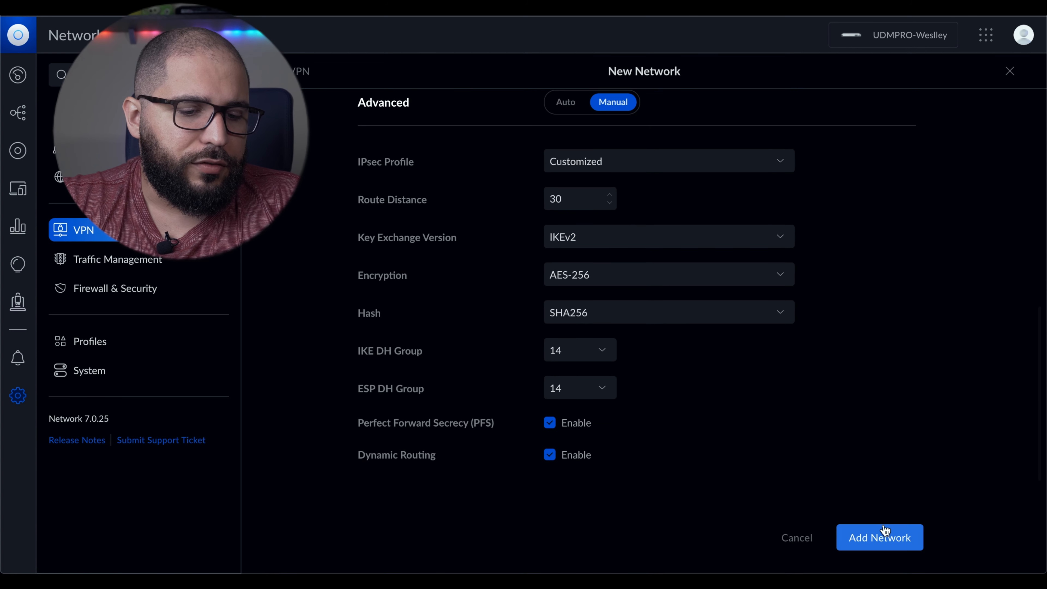
{"action": "left_click", "coordinate": [884, 540]}
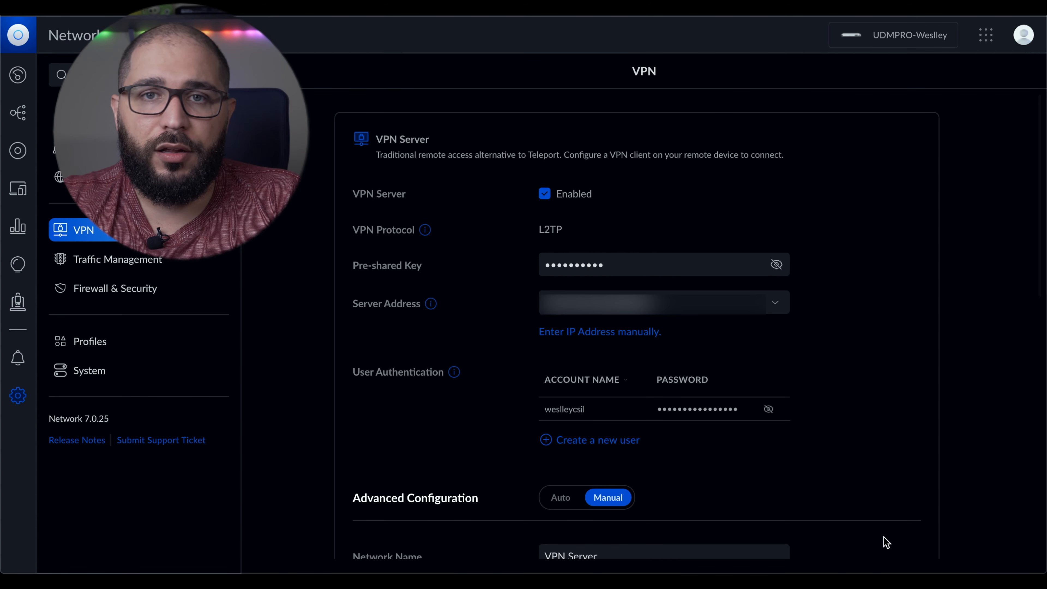
Scroll the VPN page down to the Site-to-Site VPN table with the new SP entry.
{"action": "scroll", "coordinate": [886, 542], "scroll_direction": "down", "scroll_amount": 10}
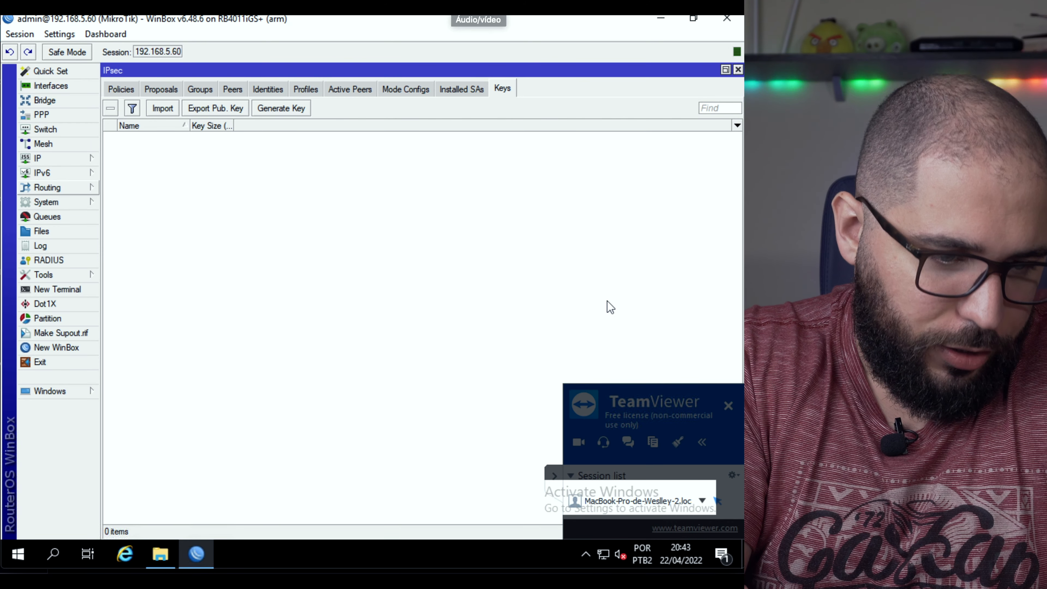
Close the IPsec and Terminal windows, confirm Firewall filter rules are empty, then close Firewall.
{"action": "left_click", "coordinate": [554, 476]}
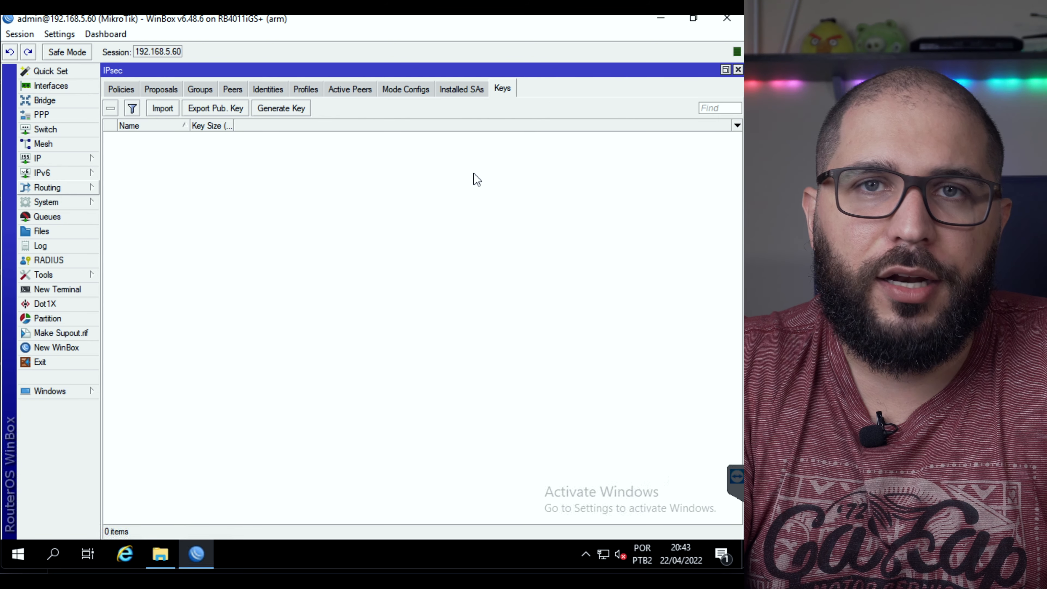
{"action": "left_click", "coordinate": [738, 71]}
{"action": "left_click", "coordinate": [632, 169]}
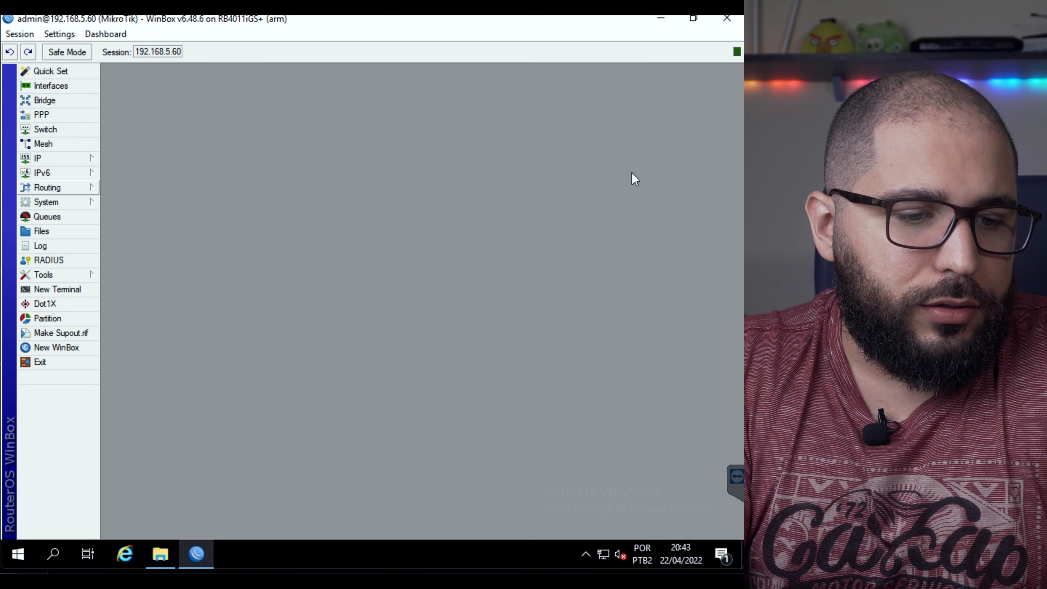
{"action": "left_click", "coordinate": [38, 158]}
{"action": "left_click", "coordinate": [122, 274]}
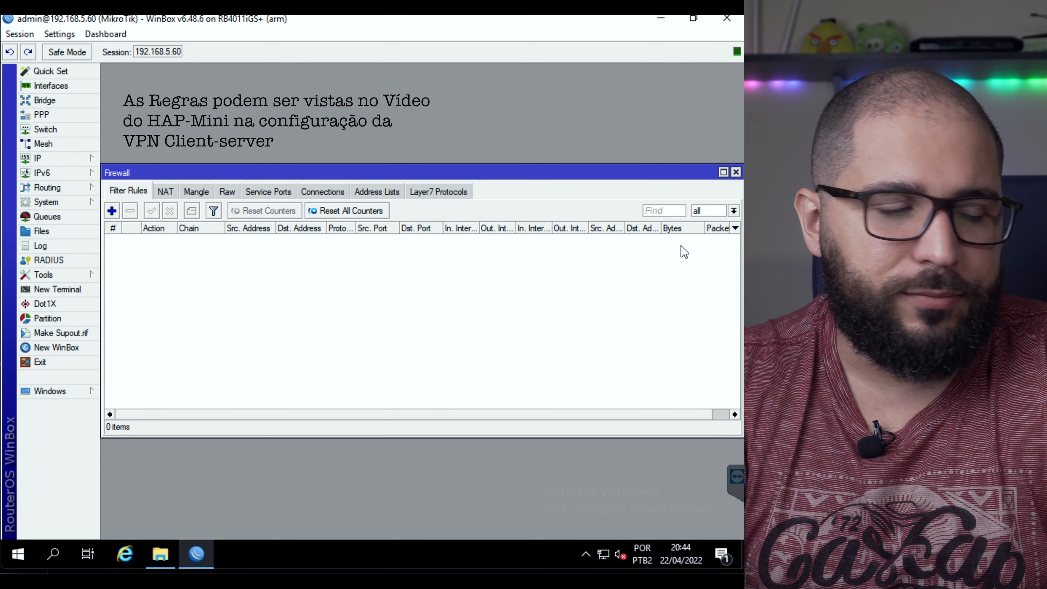
{"action": "left_click", "coordinate": [736, 172]}
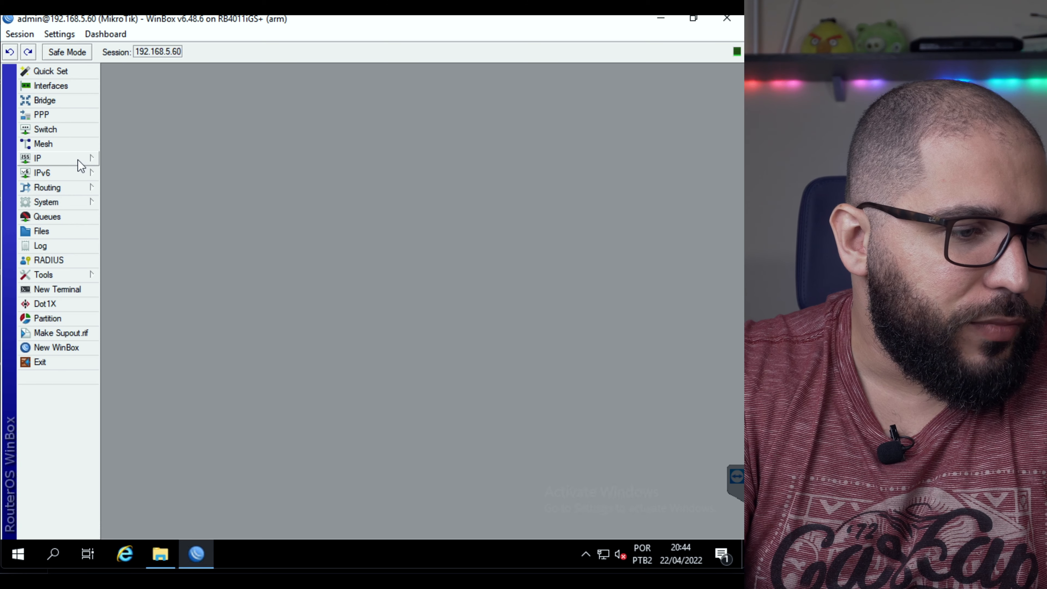
Edit the udm-pro proposal to keep only aes-256 cbc, removing aes-256 gcm and ctr.
{"action": "left_click", "coordinate": [69, 161]}
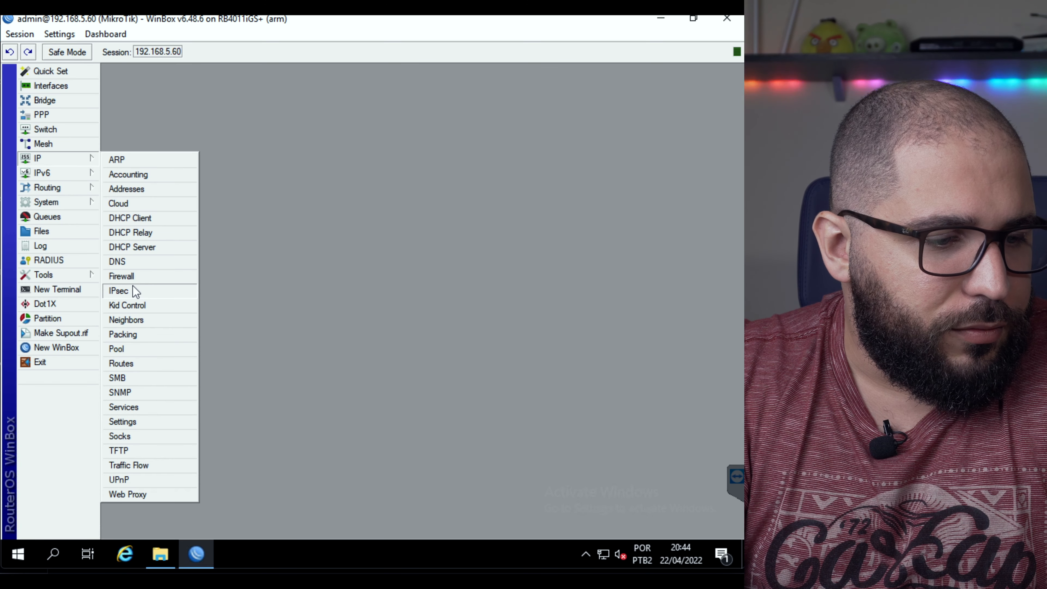
{"action": "left_click", "coordinate": [120, 290]}
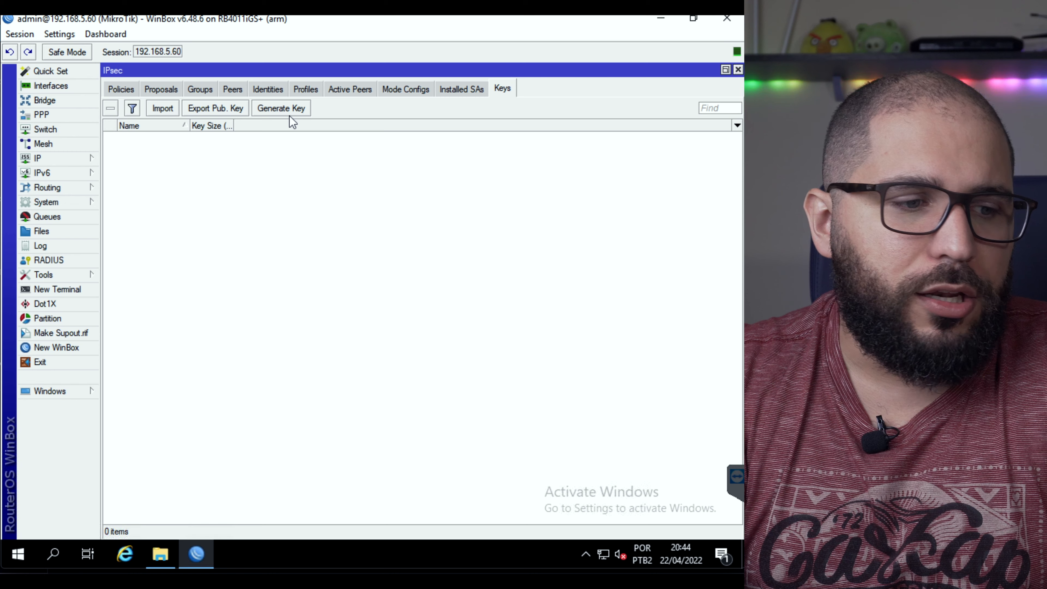
{"action": "left_click", "coordinate": [166, 89]}
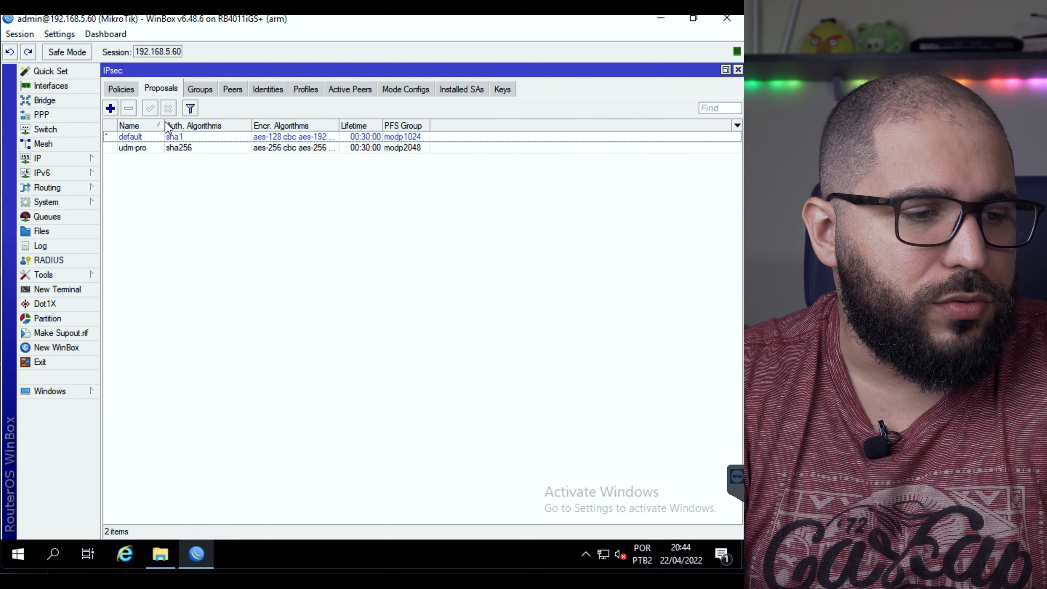
{"action": "double_click", "coordinate": [144, 148]}
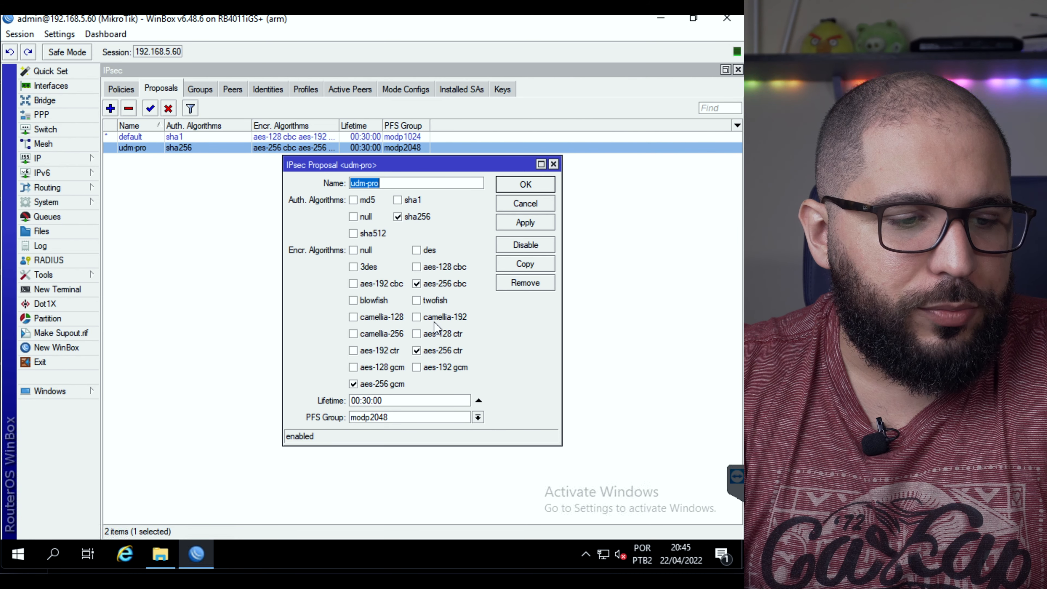
{"action": "left_click", "coordinate": [432, 284]}
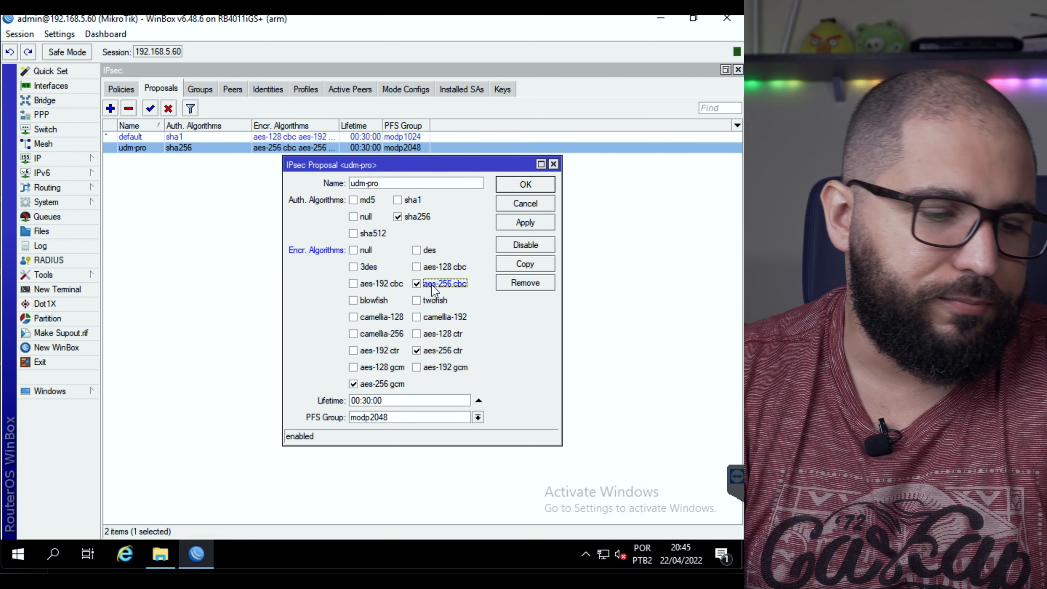
{"action": "left_click", "coordinate": [354, 384]}
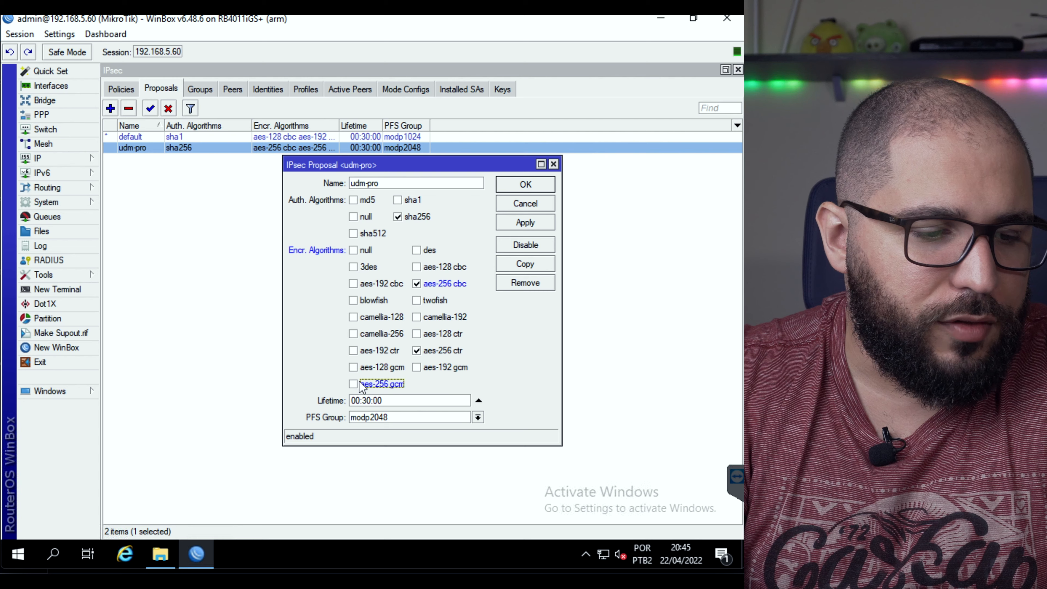
{"action": "left_click", "coordinate": [417, 350]}
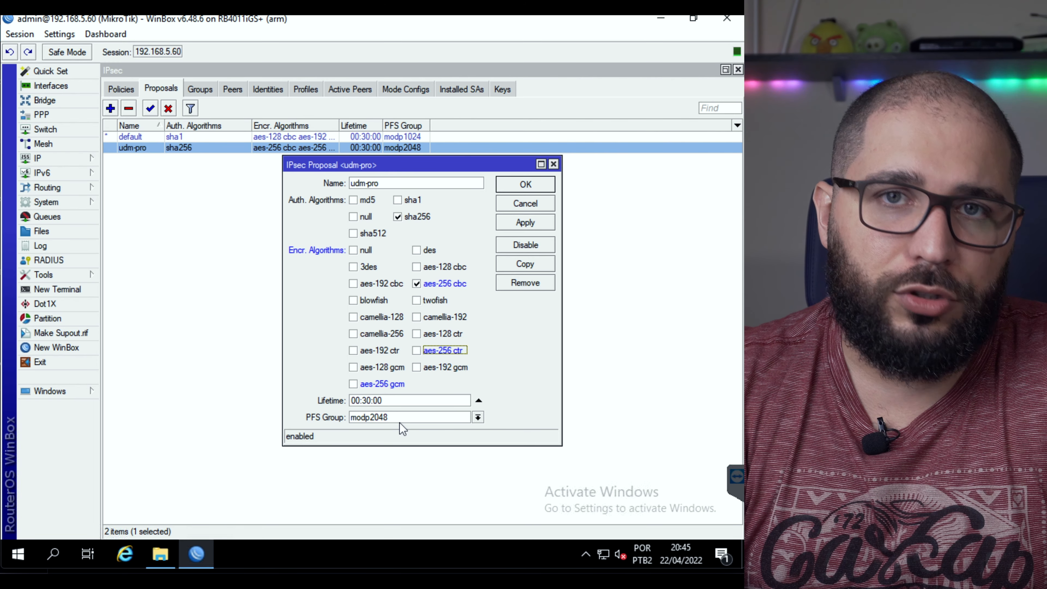
{"action": "left_click", "coordinate": [530, 190]}
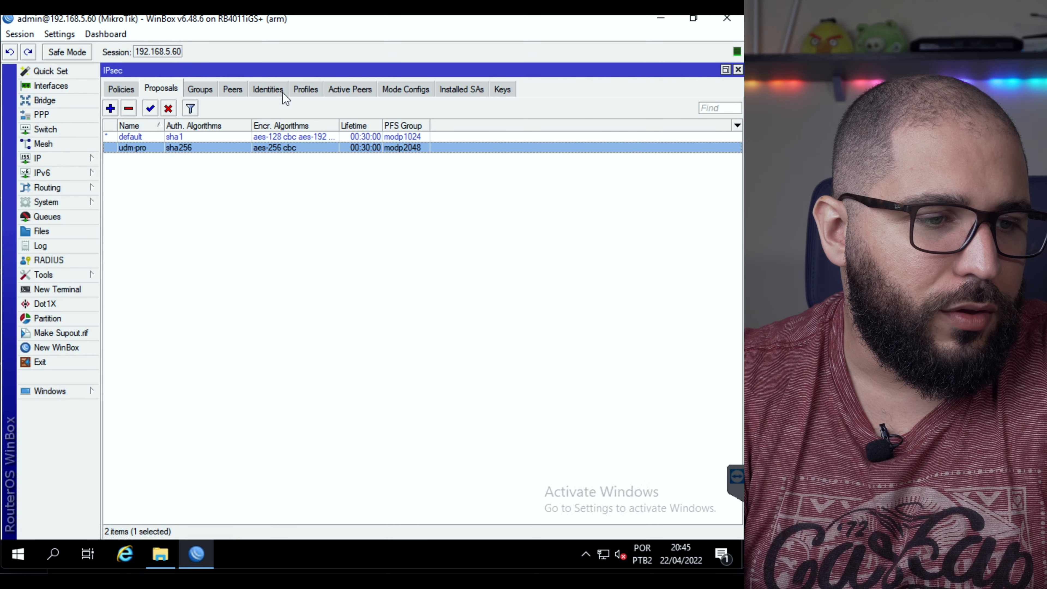
Review the udm-pro profile's sha256 hash, aes-256 encryption and modp2048 DH group.
{"action": "left_click", "coordinate": [310, 90]}
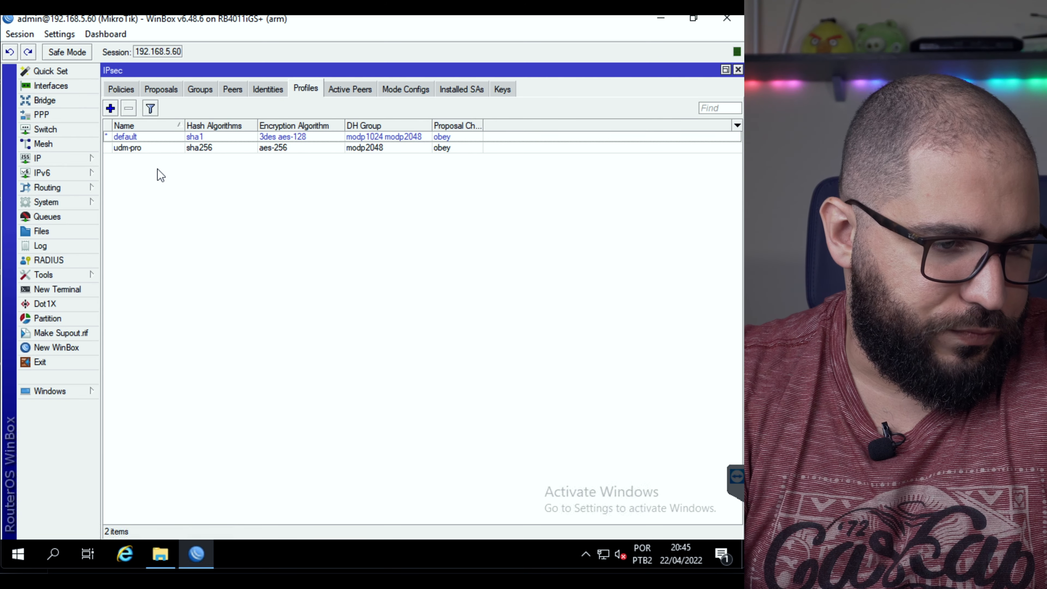
{"action": "double_click", "coordinate": [138, 149]}
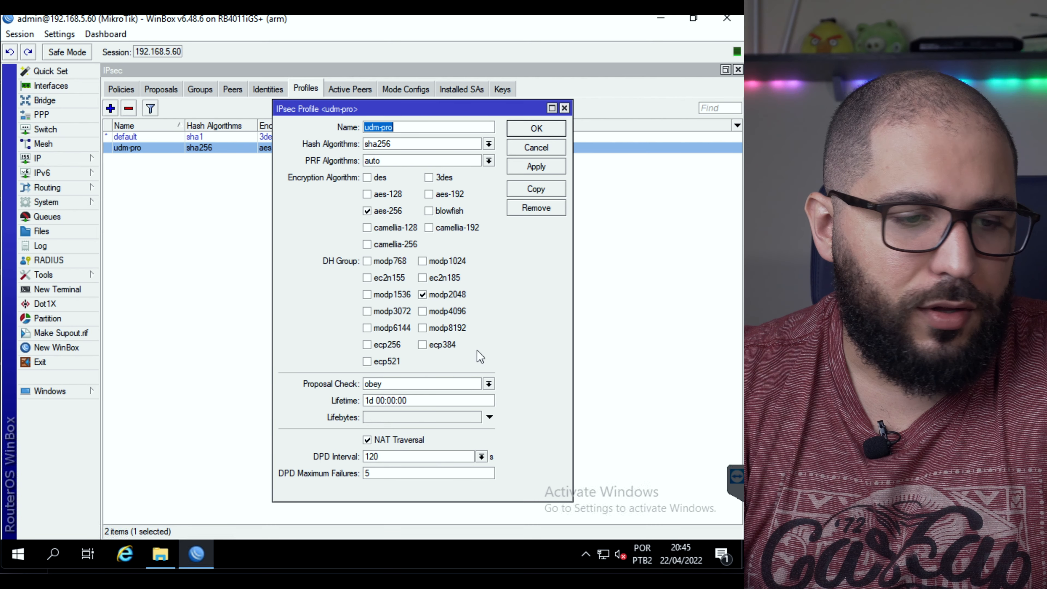
{"action": "left_click", "coordinate": [533, 128]}
{"action": "left_click", "coordinate": [459, 224]}
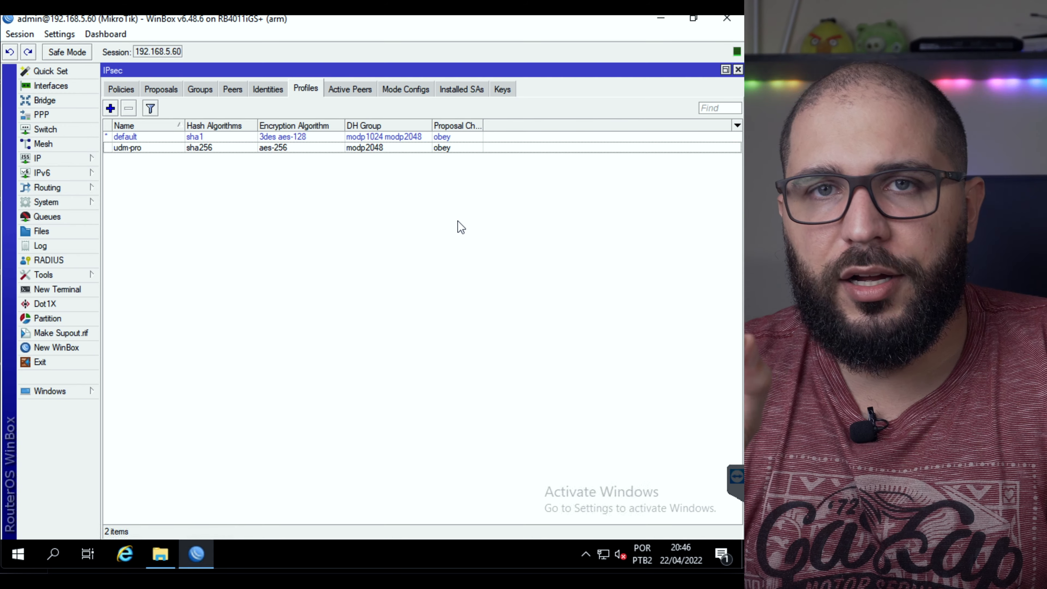
Assign the udm-pro profile to the udm-pro-sc peer.
{"action": "left_click", "coordinate": [232, 89]}
{"action": "double_click", "coordinate": [179, 137]}
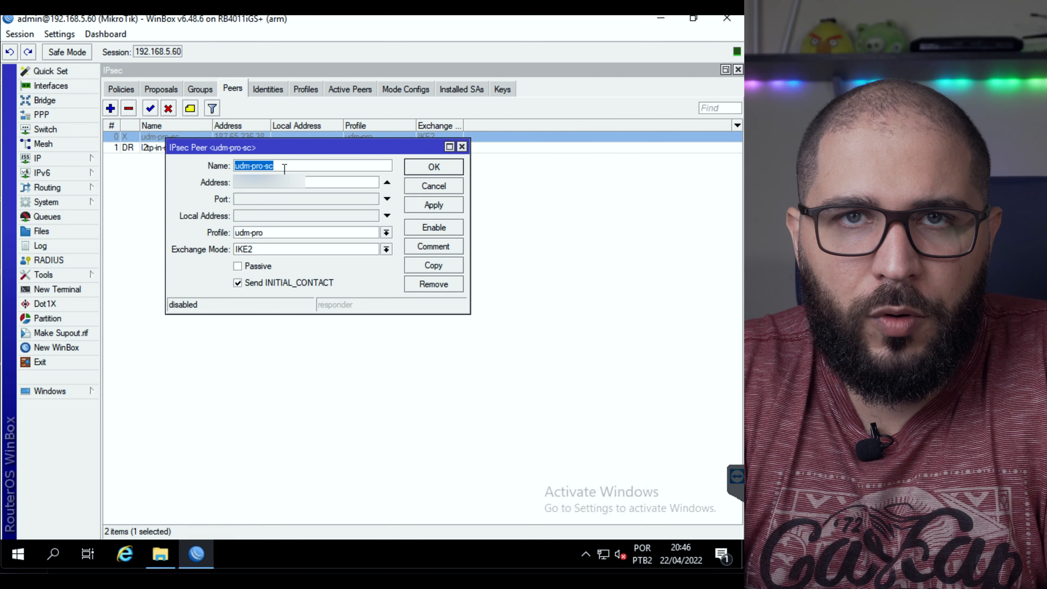
{"action": "left_click", "coordinate": [284, 169]}
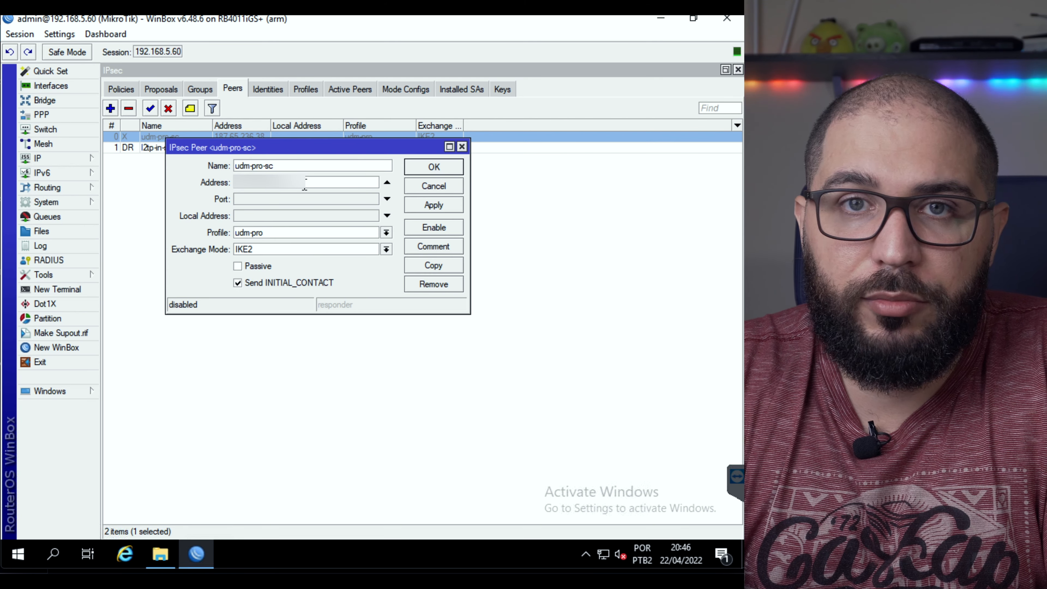
{"action": "left_click", "coordinate": [254, 232]}
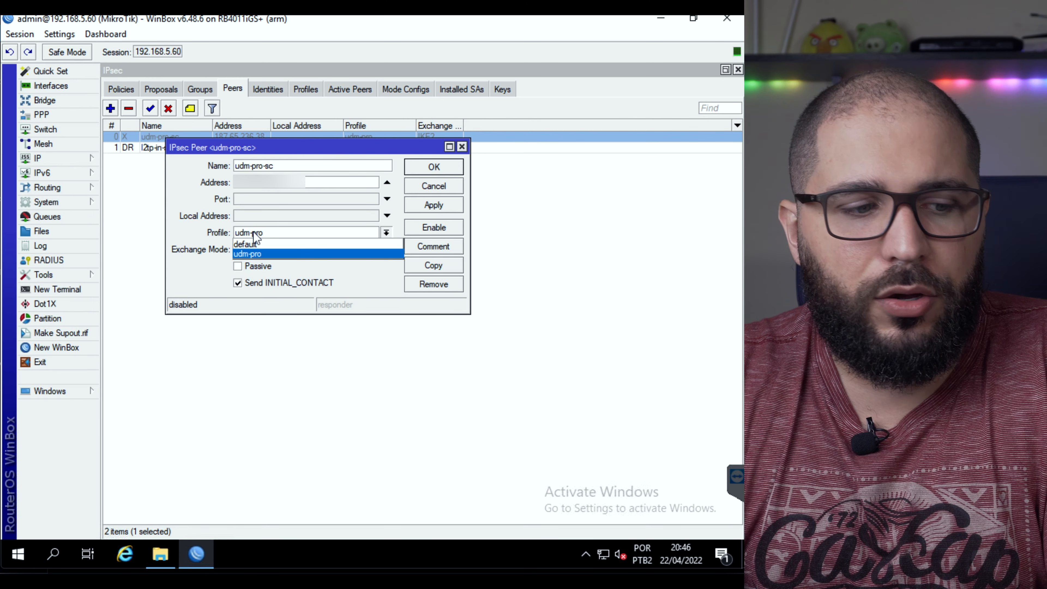
{"action": "left_click", "coordinate": [274, 253]}
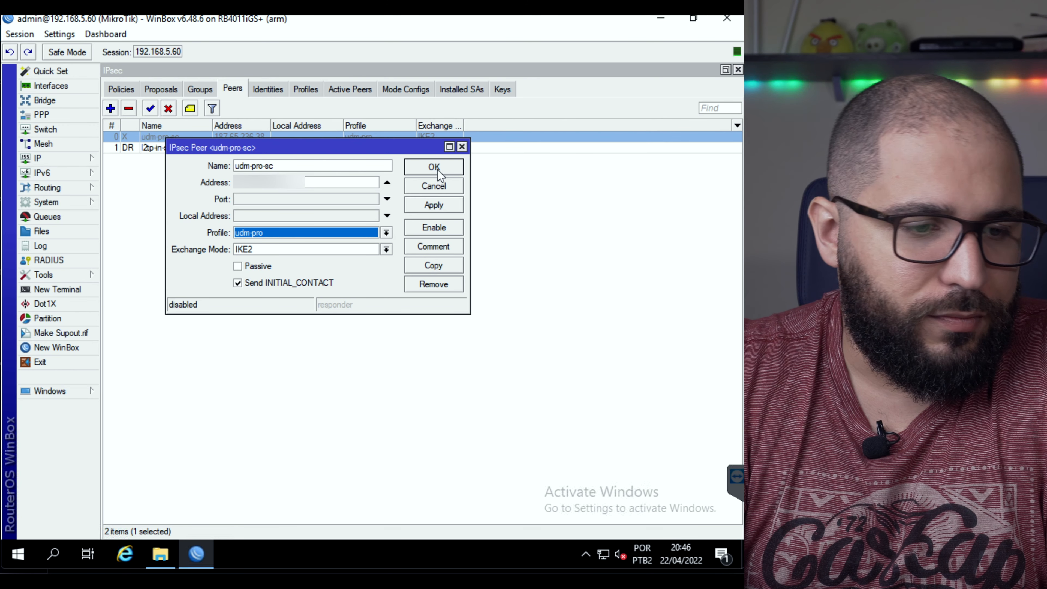
{"action": "left_click", "coordinate": [462, 147]}
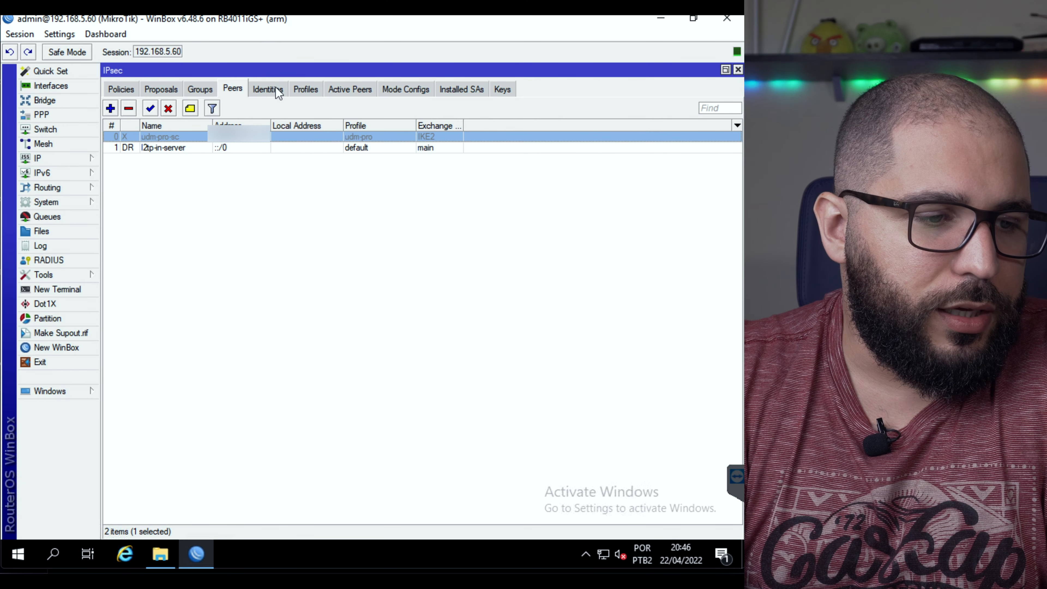
Enable the udm-pro-sc peer, link its pre-shared-key identity to that peer, and enable the identity.
{"action": "left_click", "coordinate": [150, 109]}
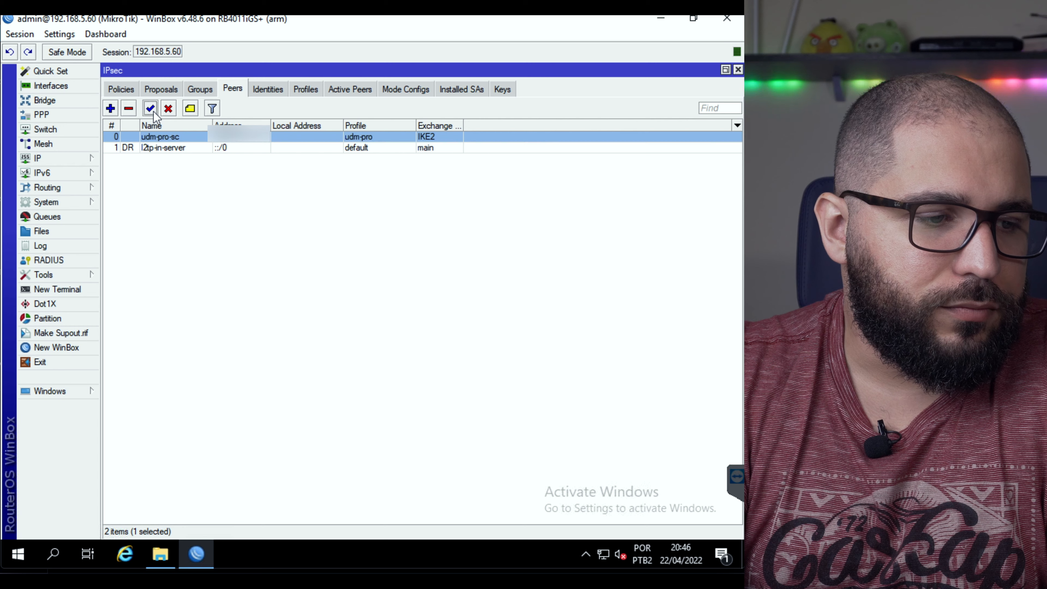
{"action": "left_click", "coordinate": [264, 90]}
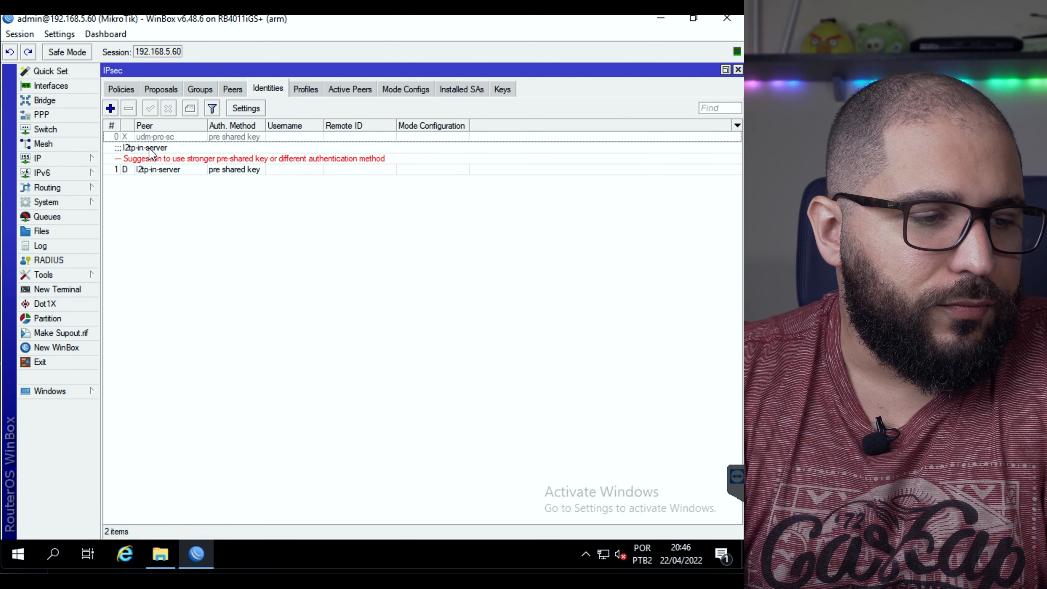
{"action": "double_click", "coordinate": [154, 136]}
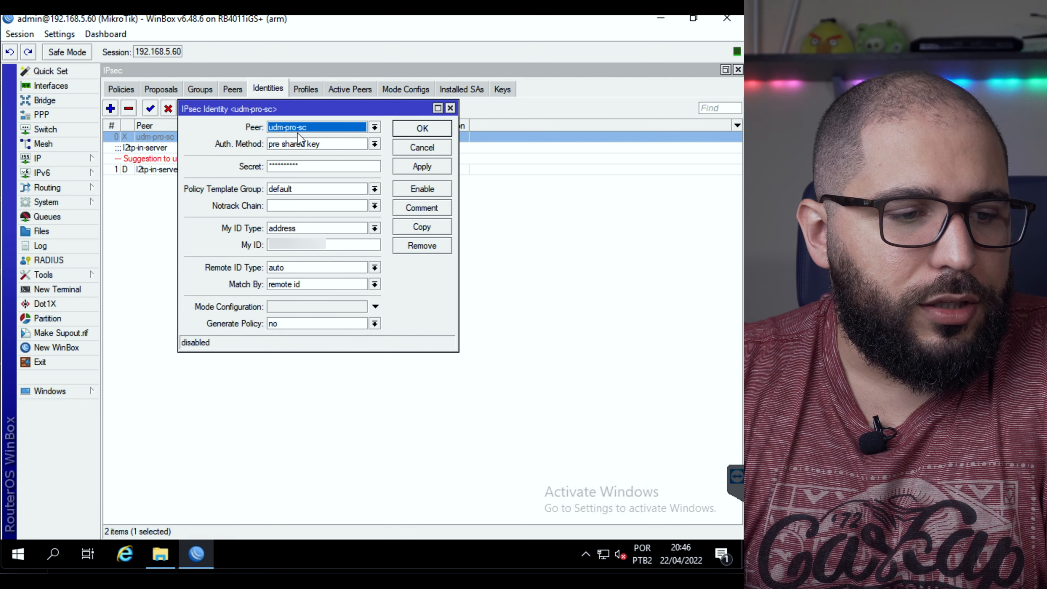
{"action": "left_click", "coordinate": [316, 128]}
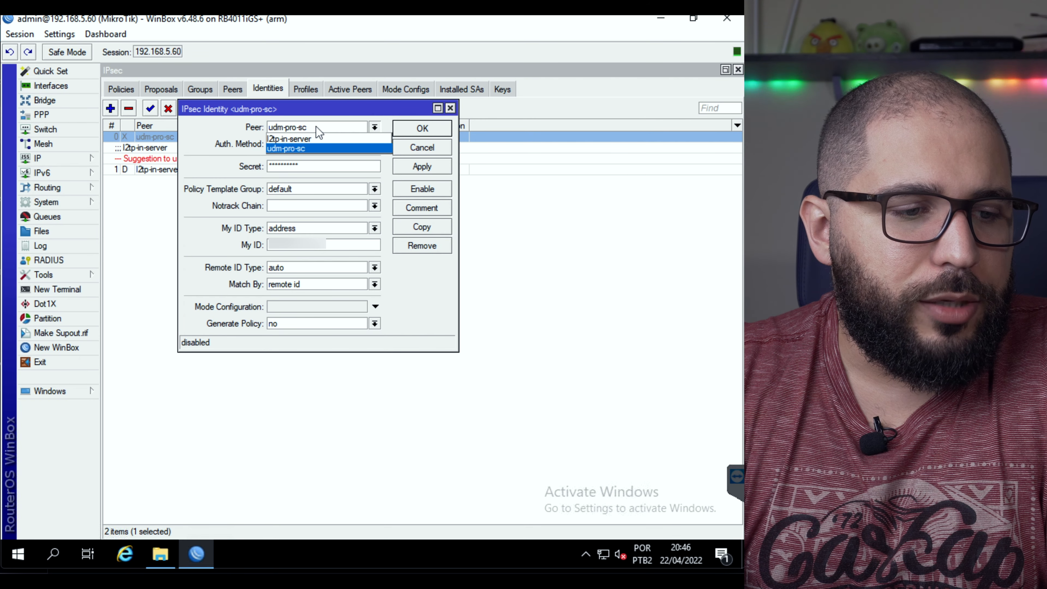
{"action": "left_click", "coordinate": [305, 149]}
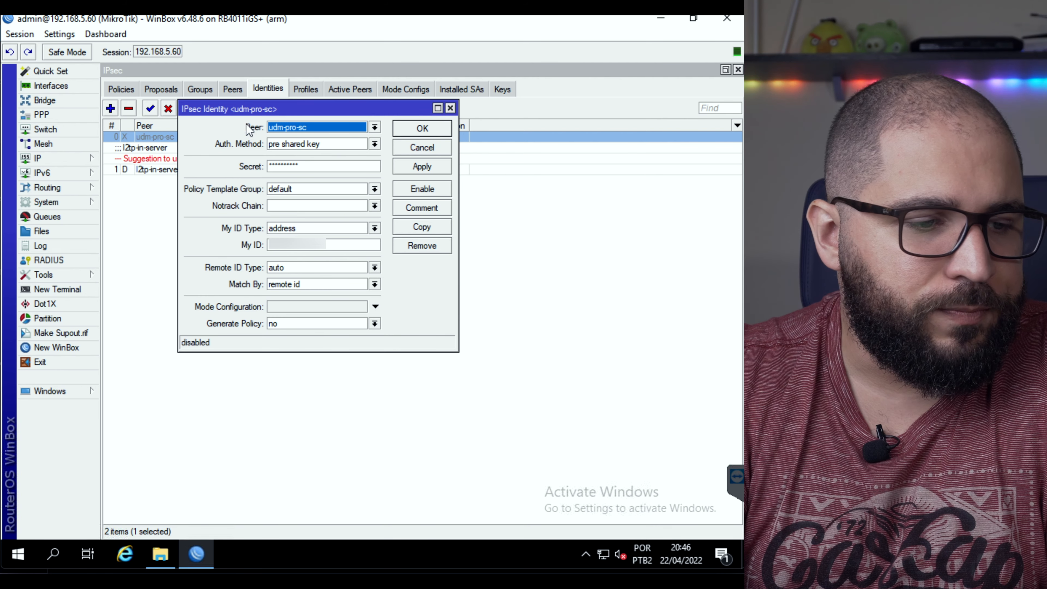
{"action": "left_click", "coordinate": [326, 162]}
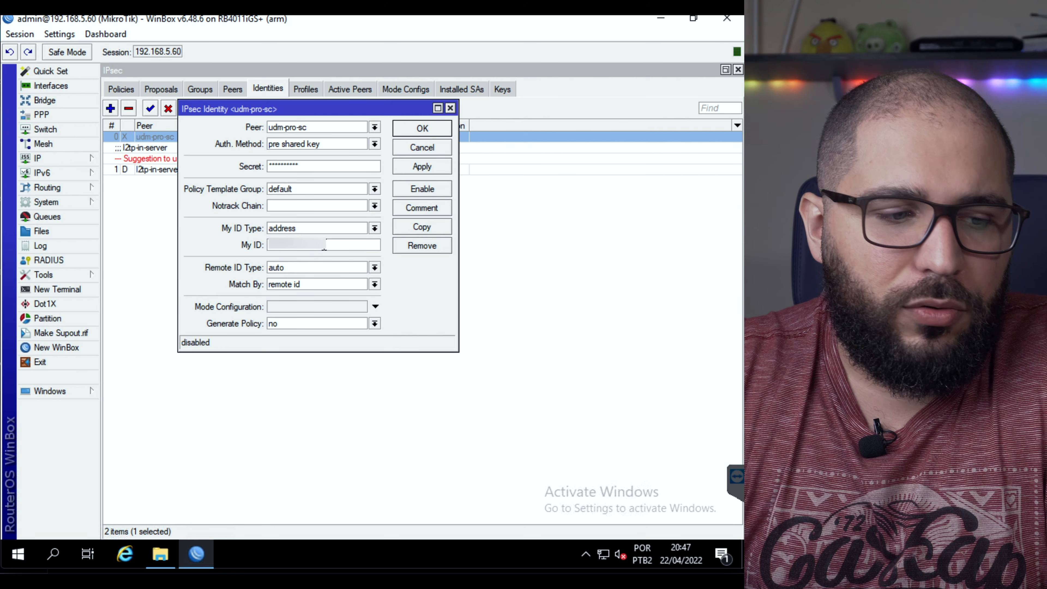
{"action": "double_click", "coordinate": [324, 248]}
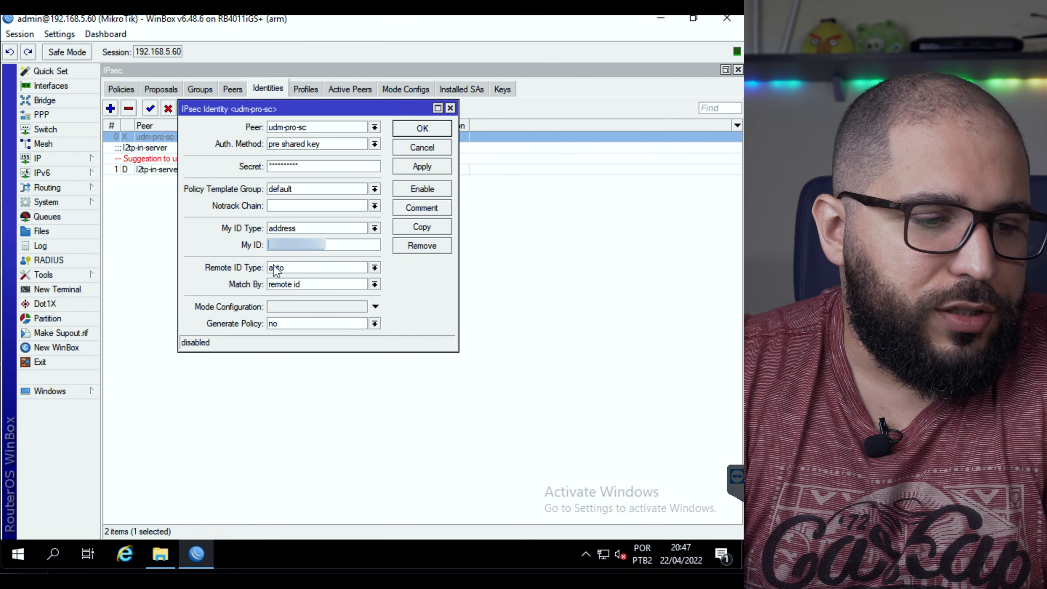
{"action": "left_click", "coordinate": [429, 128]}
{"action": "left_click", "coordinate": [145, 109]}
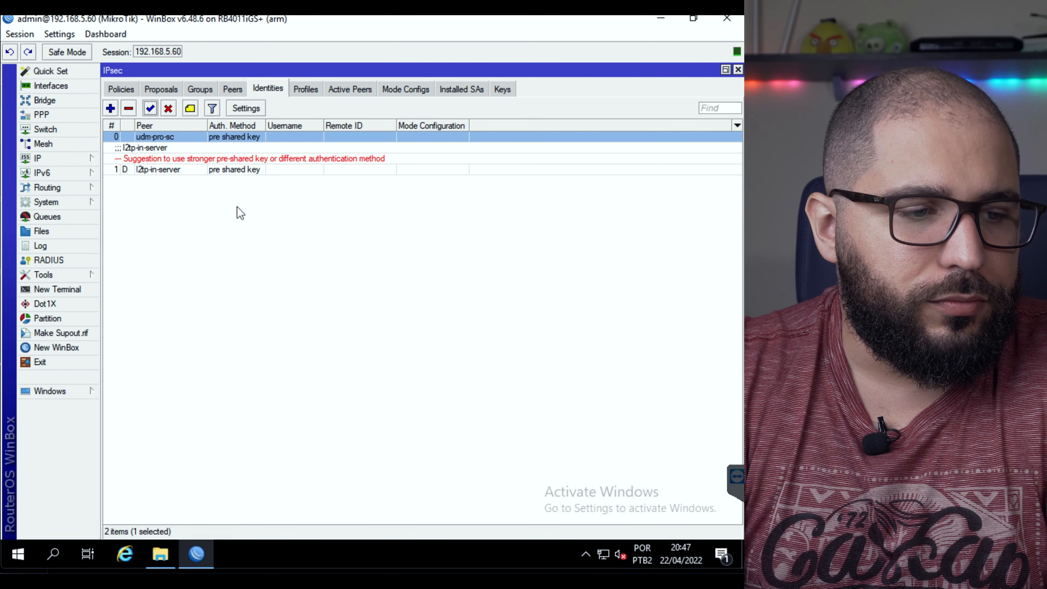
Check the IPsec Active Peers list for an established peer initiated from 192.168.16.10.
{"action": "left_click", "coordinate": [294, 87]}
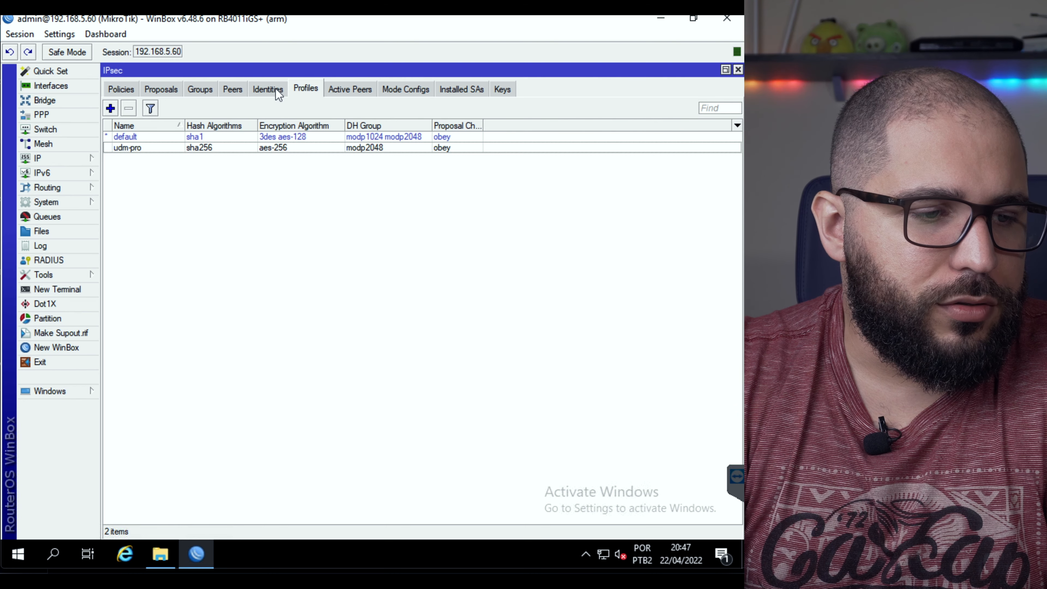
{"action": "left_click", "coordinate": [268, 90]}
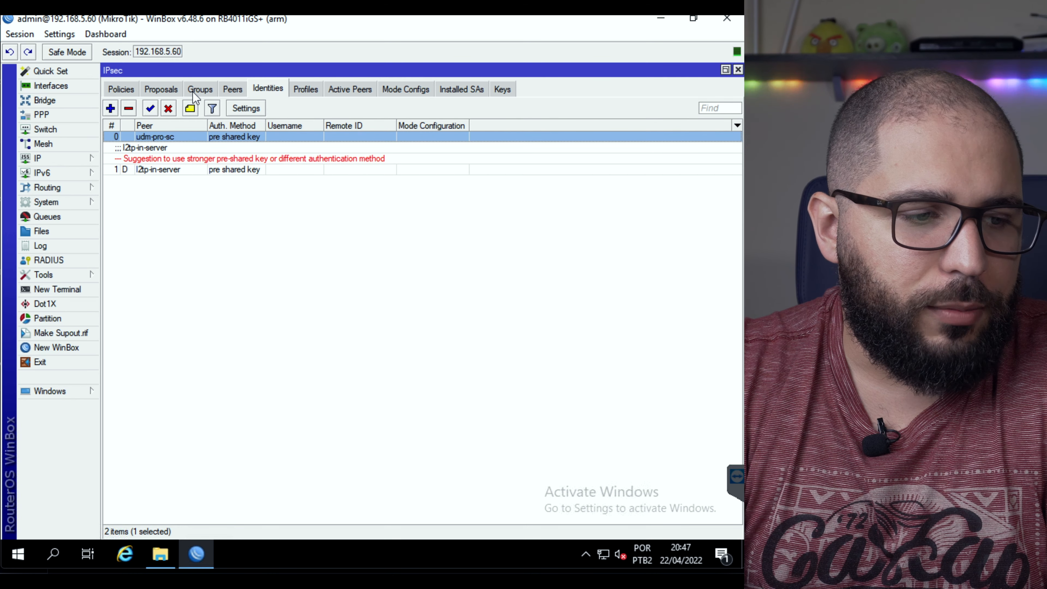
{"action": "left_click", "coordinate": [353, 87]}
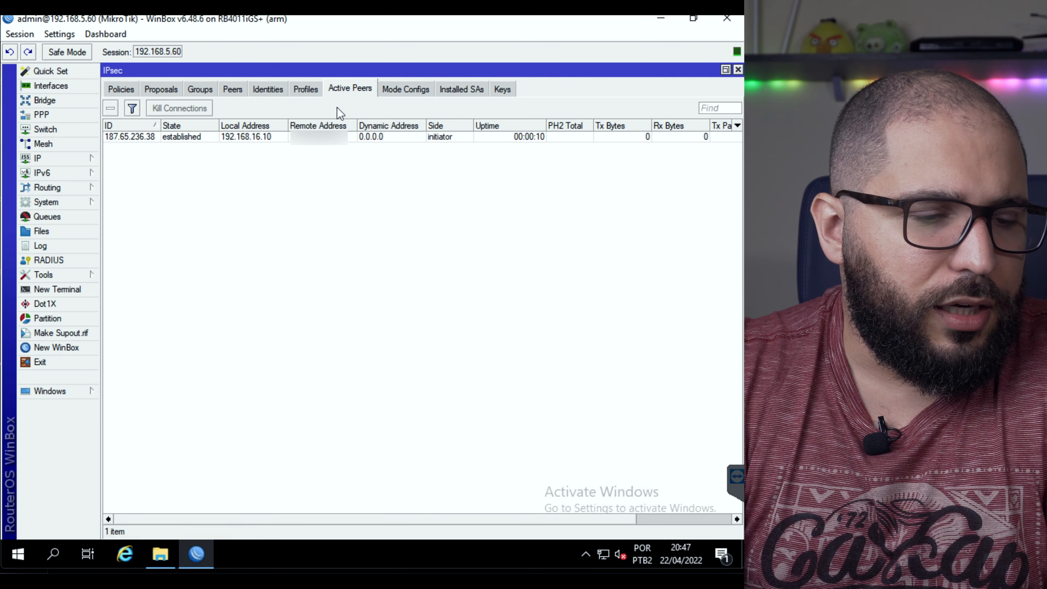
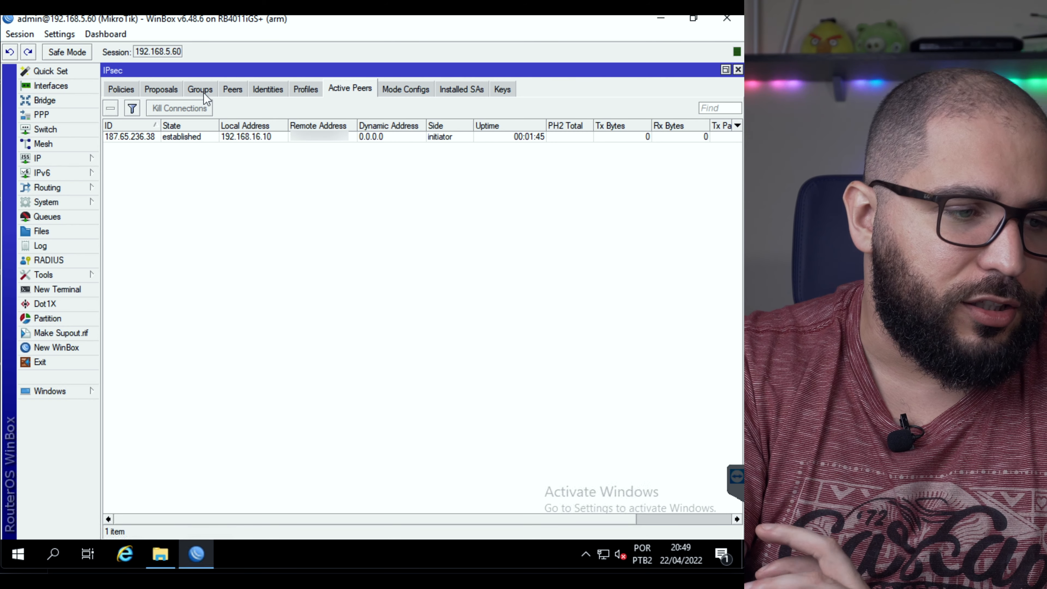
Show the IPsec Policies list, with the disabled udm-pro-sc tunnel policy to 192.168.0.0/24.
{"action": "left_click", "coordinate": [124, 90]}
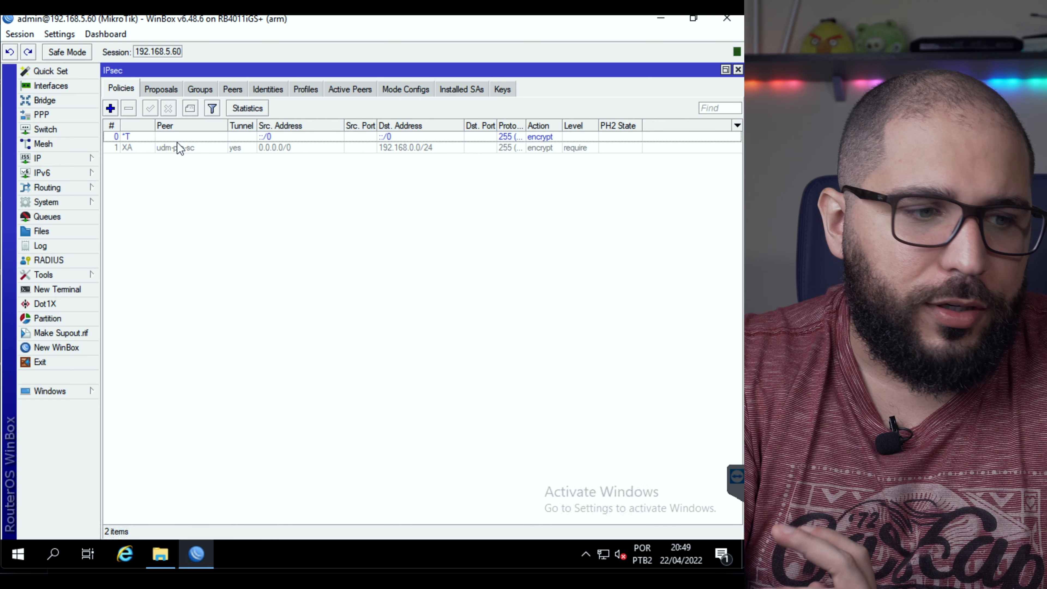
Confirm policy 1 uses peer udm-pro-sc and destination 192.168.0.0/24, then enable it.
{"action": "double_click", "coordinate": [172, 148]}
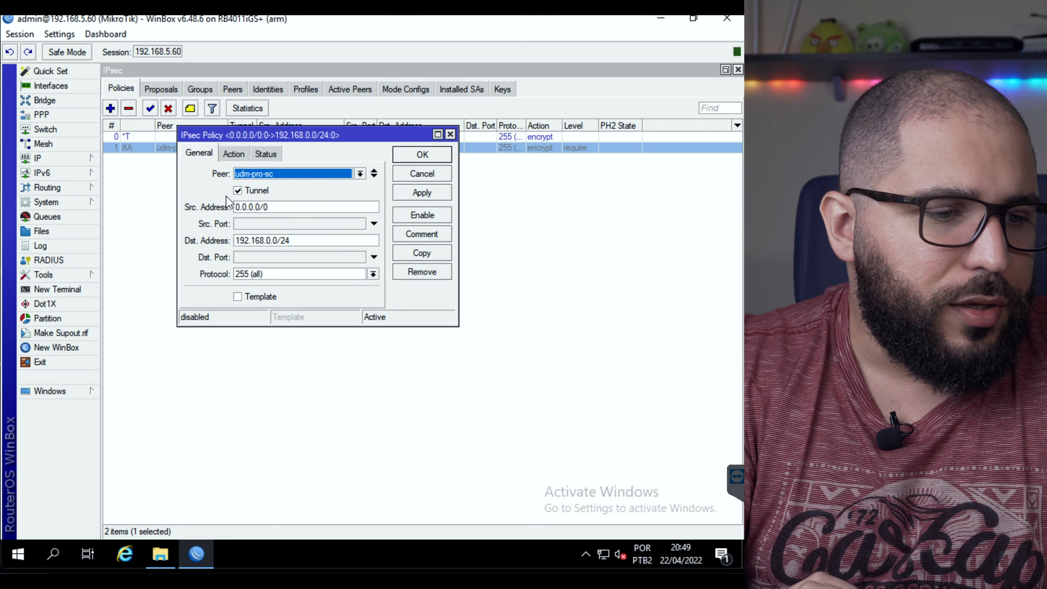
{"action": "left_click", "coordinate": [272, 176]}
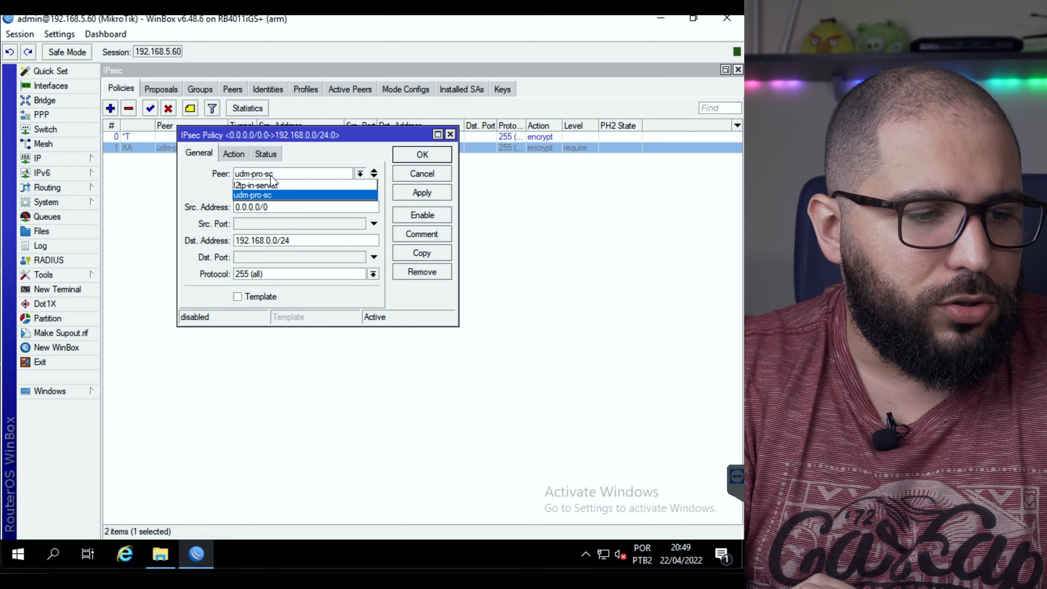
{"action": "left_click", "coordinate": [278, 195]}
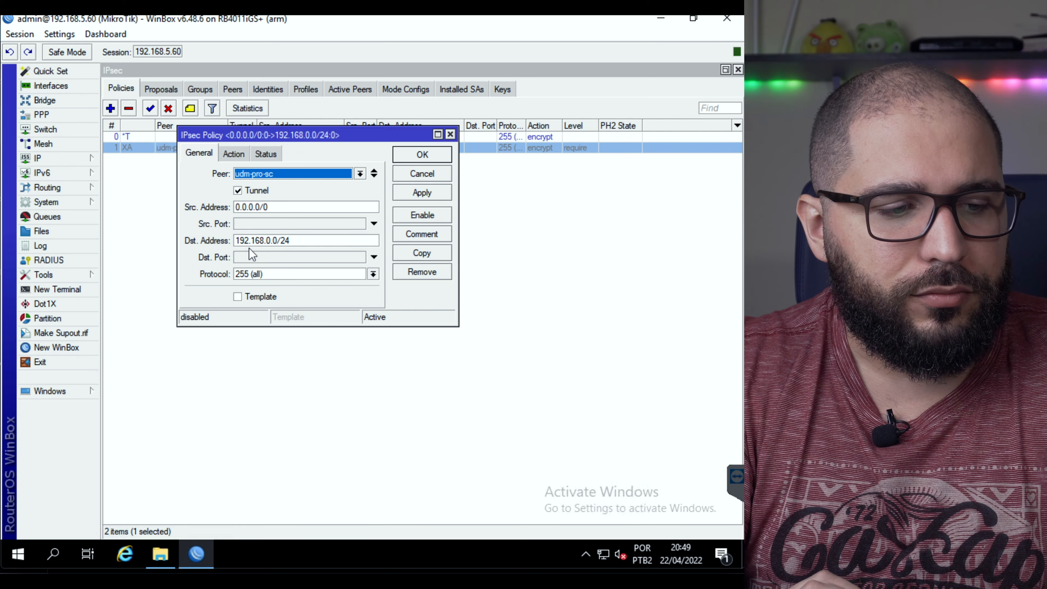
{"action": "left_click", "coordinate": [274, 242]}
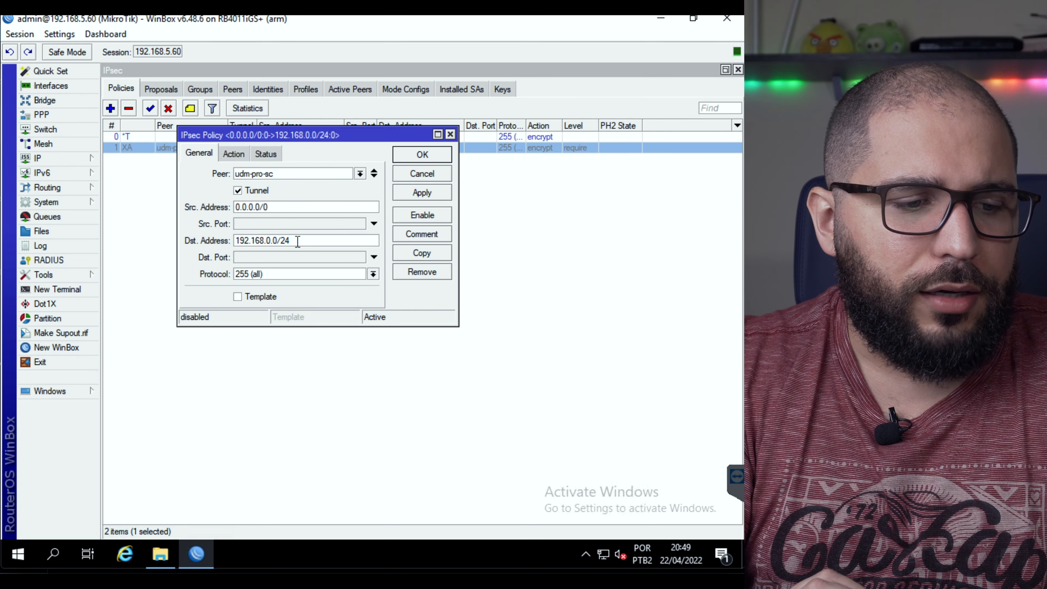
{"action": "left_click_drag", "start_coordinate": [297, 242], "coordinate": [191, 224]}
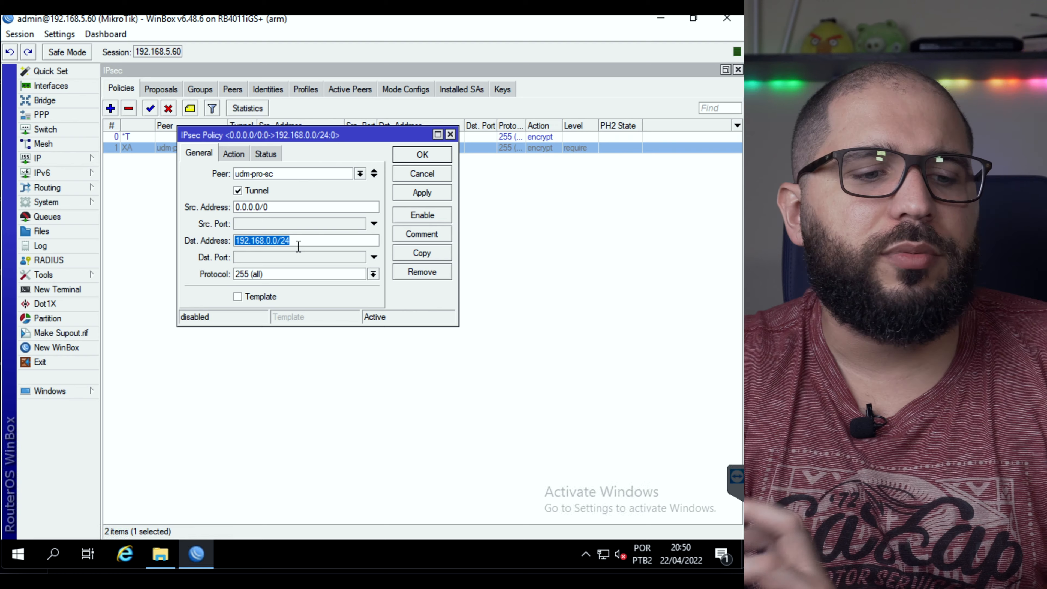
{"action": "left_click", "coordinate": [431, 154]}
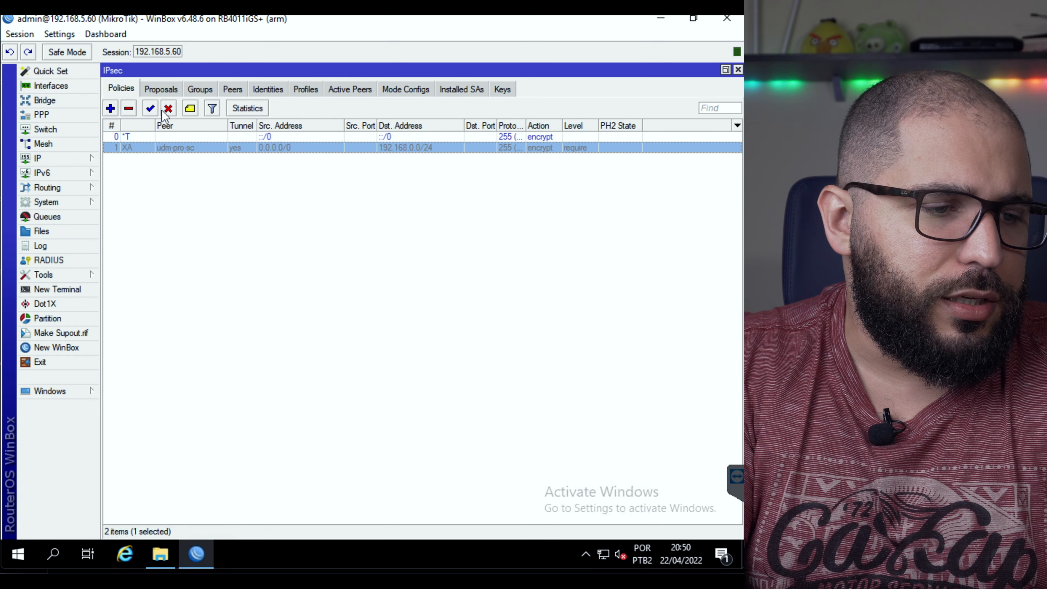
{"action": "left_click", "coordinate": [150, 108]}
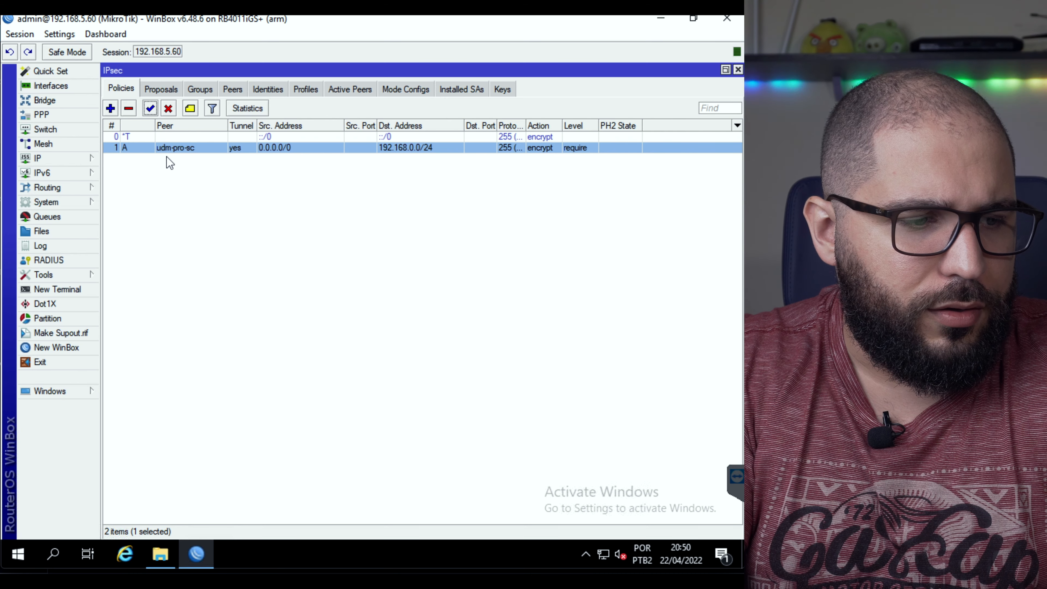
Verify the udm-pro-sc policy status shows PH2 state established with SA source 192.168.16.10.
{"action": "double_click", "coordinate": [138, 150]}
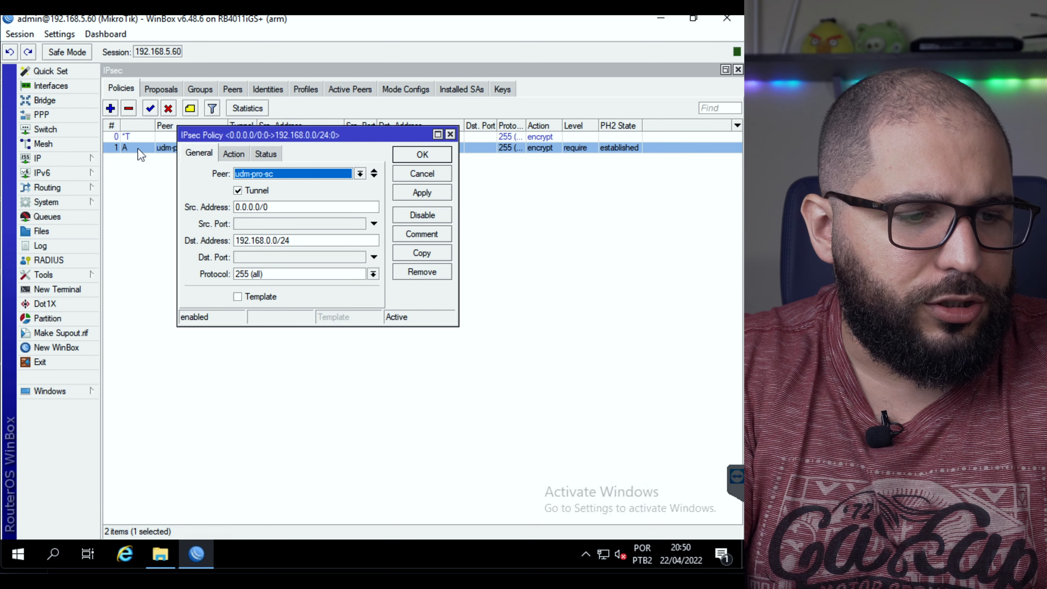
{"action": "left_click", "coordinate": [265, 154]}
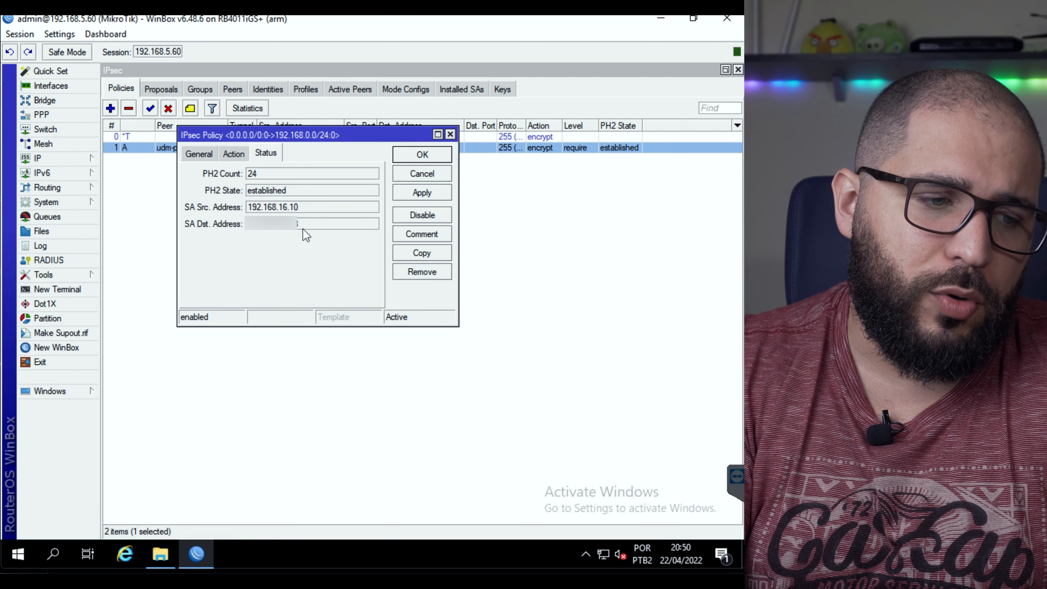
{"action": "left_click", "coordinate": [423, 154]}
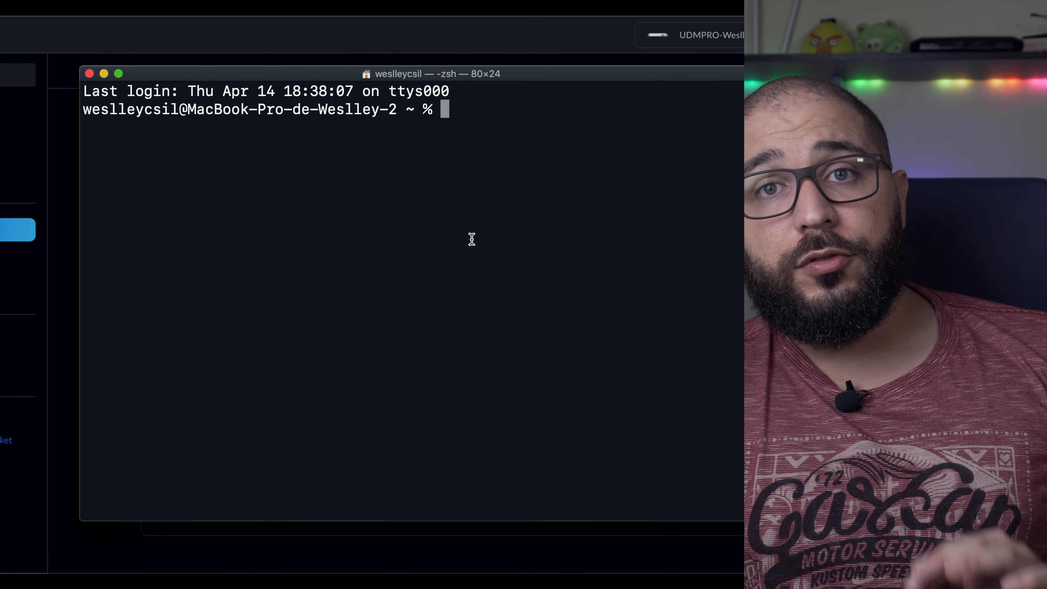
Ping 192.168.10.2 from Terminal and stop it after the replies arrive.
{"action": "type", "text": "pin g192."}
{"action": "key", "text": "BackSpace"}
{"action": "key", "text": "BackSpace"}
{"action": "key", "text": "BackSpace"}
{"action": "key", "text": "BackSpace"}
{"action": "key", "text": "BackSpace"}
{"action": "key", "text": "BackSpace"}
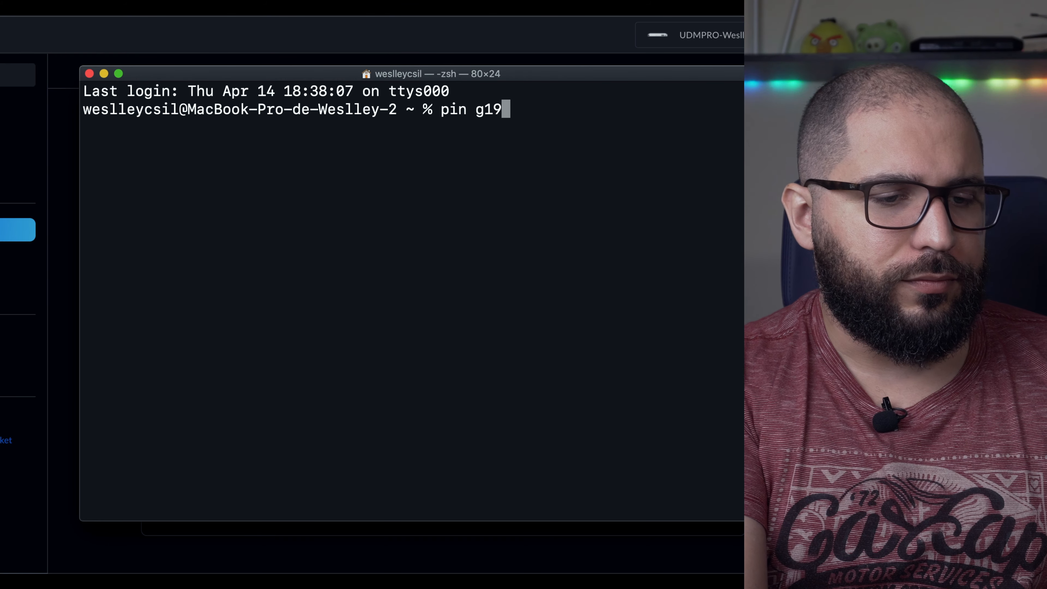
{"action": "type", "text": "g 192"}
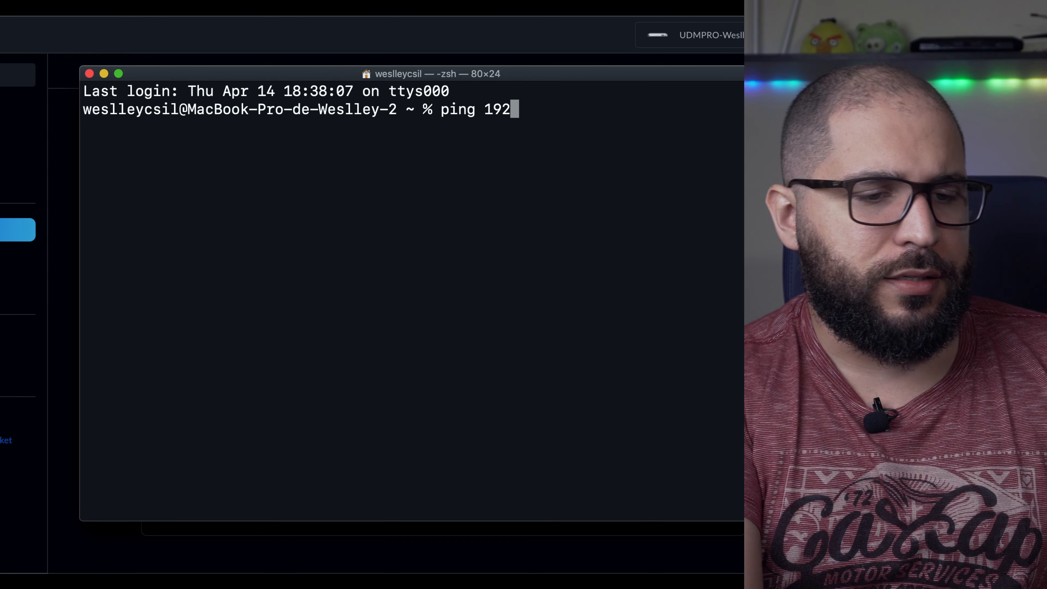
{"action": "type", "text": ".168.10.2"}
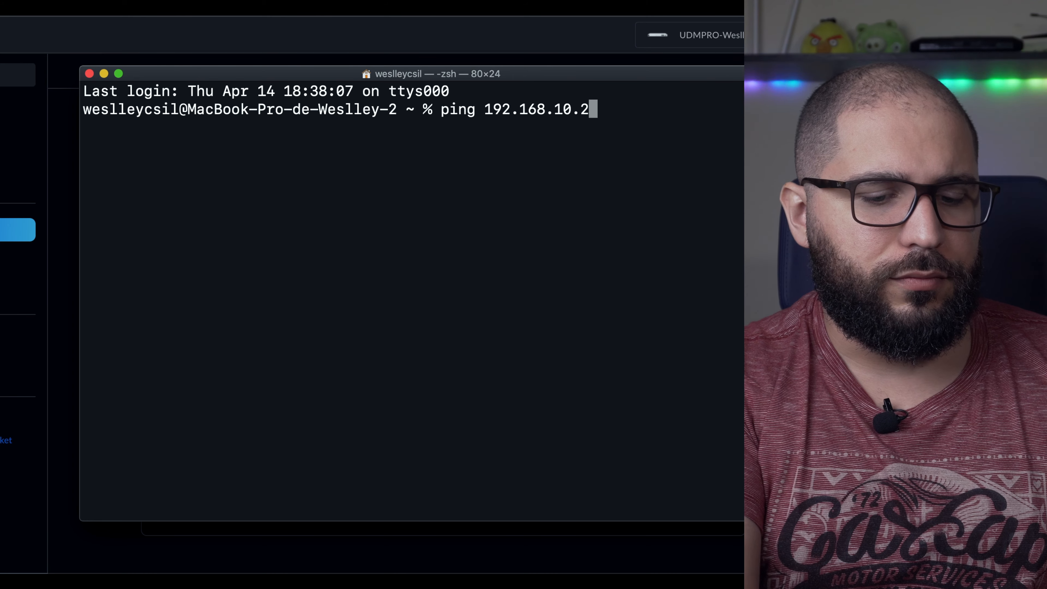
{"action": "key", "text": "Return"}
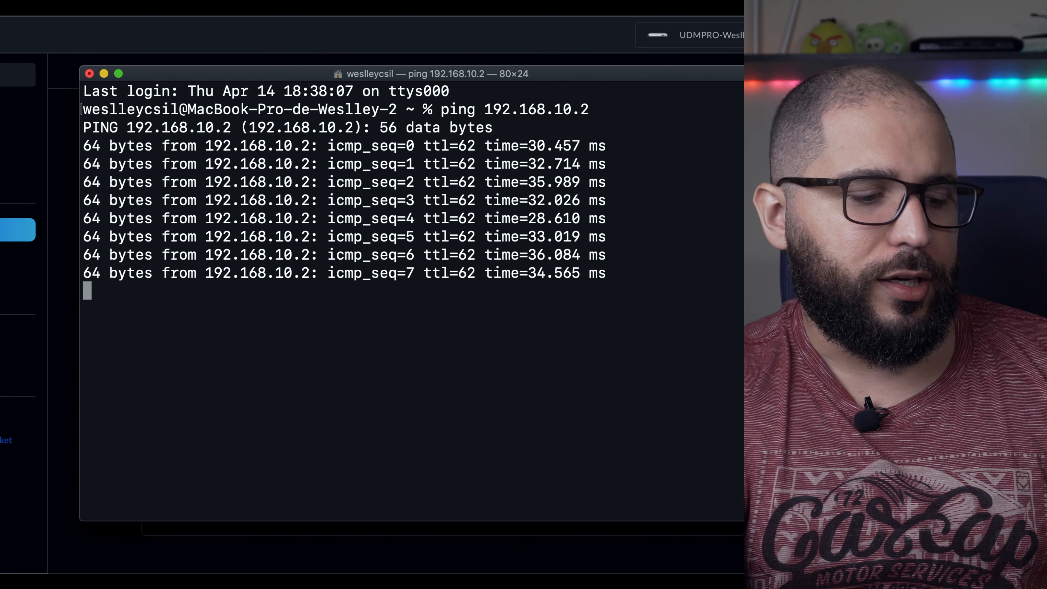
{"action": "key", "text": "ctrl+c"}
Ping 192.168.0.93 across the tunnel and stop it once replies arrive.
{"action": "key", "text": "Up"}
{"action": "key", "text": "BackSpace"}
{"action": "key", "text": "BackSpace"}
{"action": "key", "text": "BackSpace"}
{"action": "key", "text": "BackSpace"}
{"action": "type", "text": "0.93"}
{"action": "key", "text": "Return"}
{"action": "key", "text": "ctrl+c"}
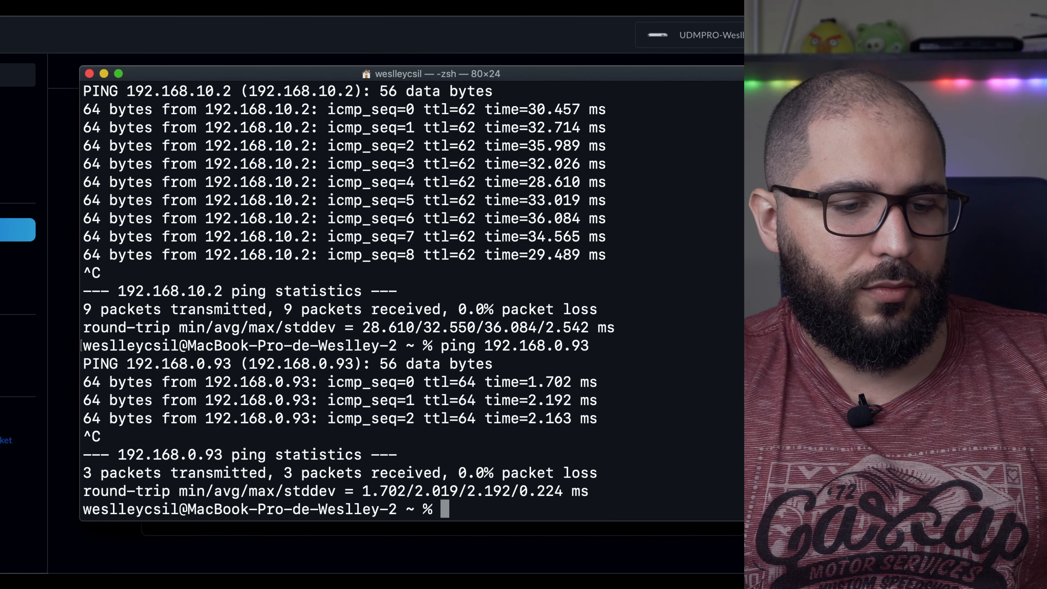
Ping 192.168.10.2 once more.
{"action": "key", "text": "Up"}
{"action": "key", "text": "BackSpace"}
{"action": "key", "text": "BackSpace"}
{"action": "key", "text": "BackSpace"}
{"action": "key", "text": "BackSpace"}
{"action": "type", "text": "10.2"}
{"action": "key", "text": "Return"}
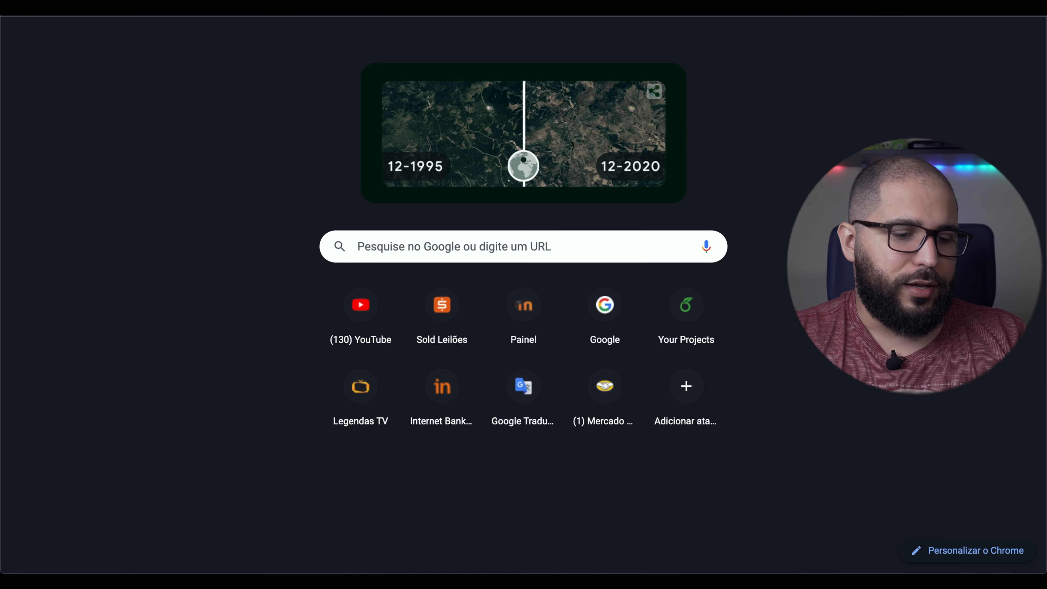
Browse to 192.168.10.2 in Chrome and proceed past the untrusted-certificate warning.
{"action": "type", "text": "192.168.10."}
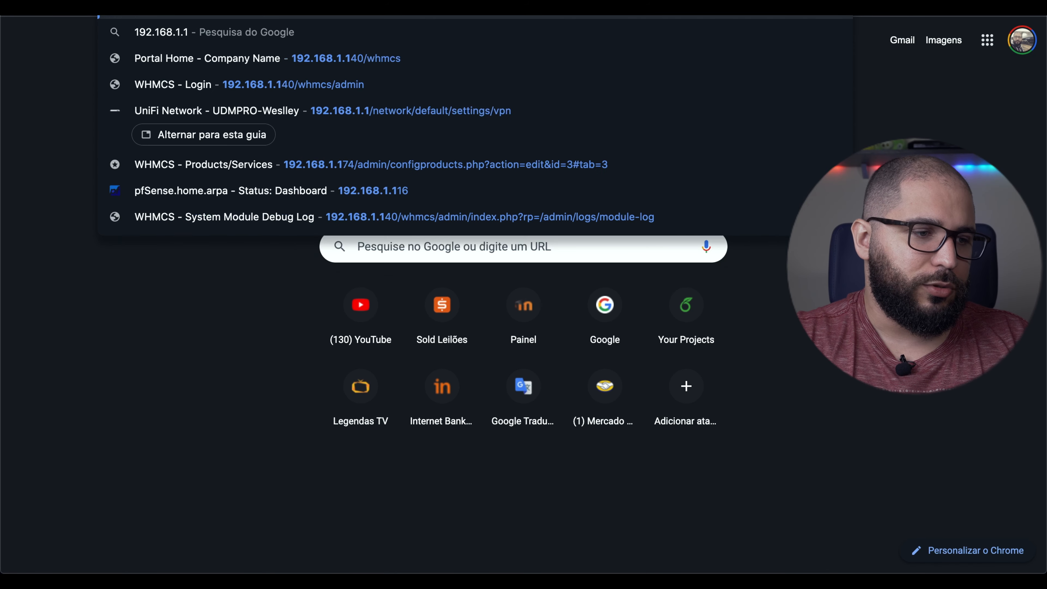
{"action": "type", "text": "2"}
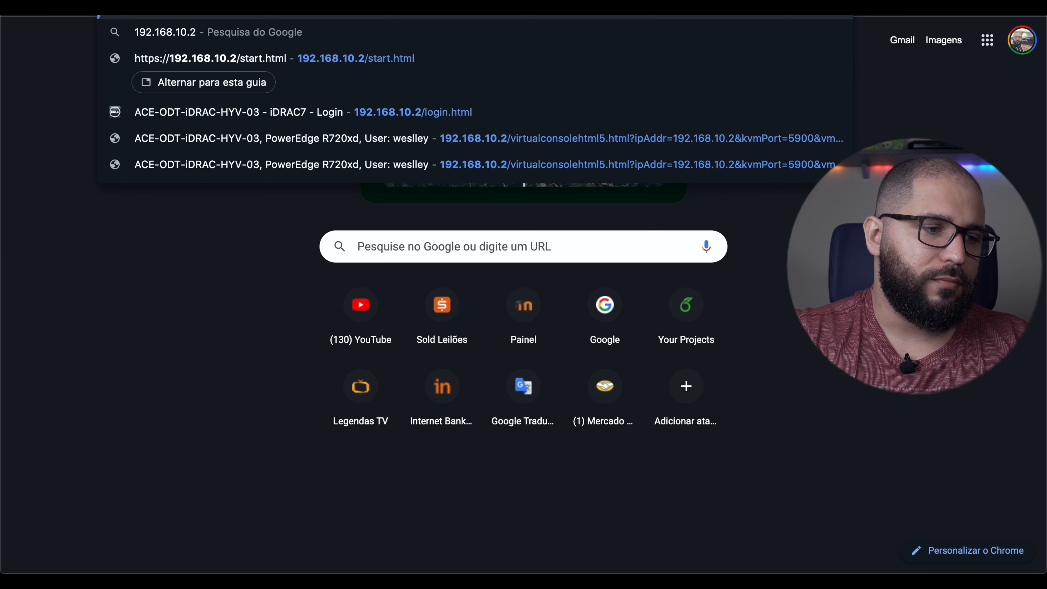
{"action": "key", "text": "Return"}
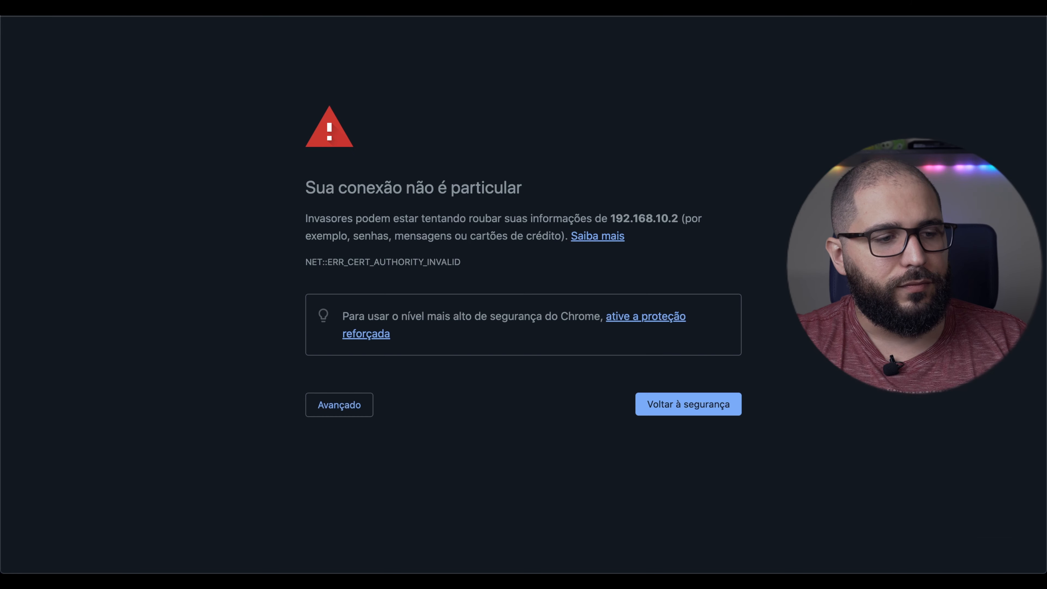
{"action": "left_click", "coordinate": [348, 404]}
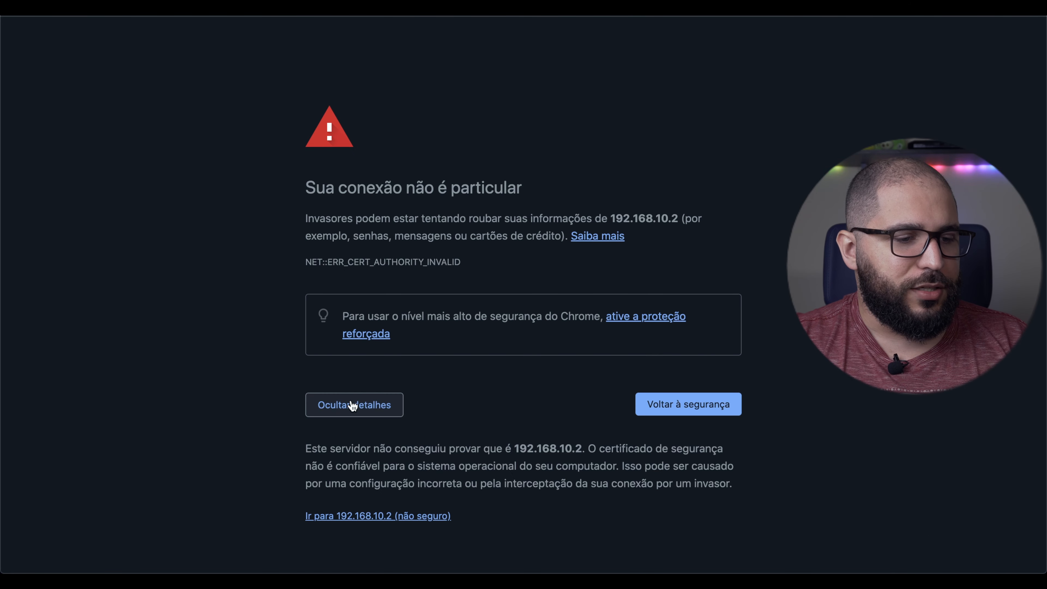
{"action": "left_click", "coordinate": [393, 524]}
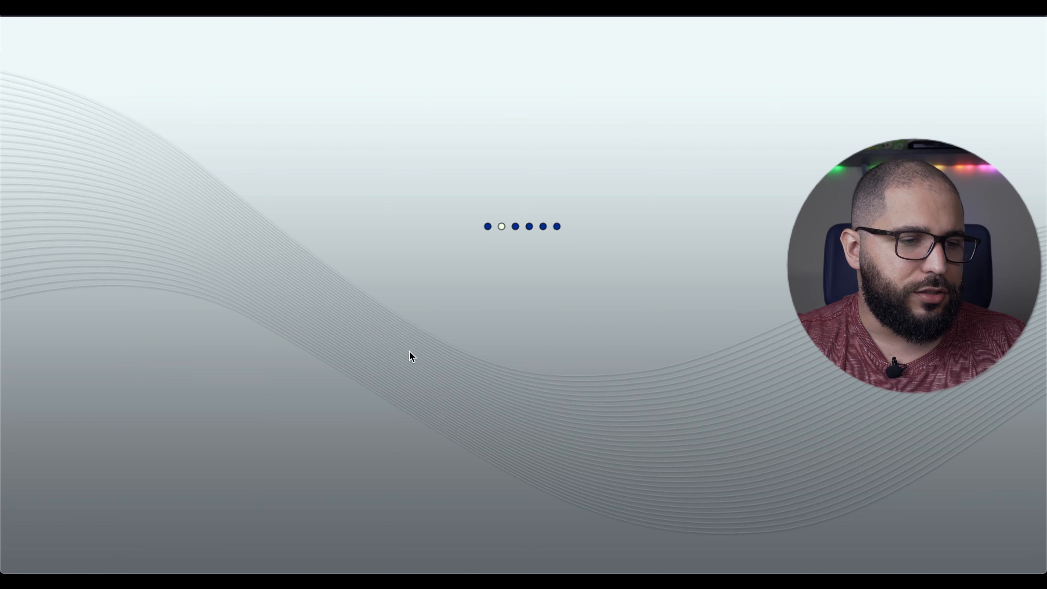
Log in to the iDRAC7 with the administrator's username and password.
{"action": "type", "text": "weslley"}
{"action": "key", "text": "Tab"}
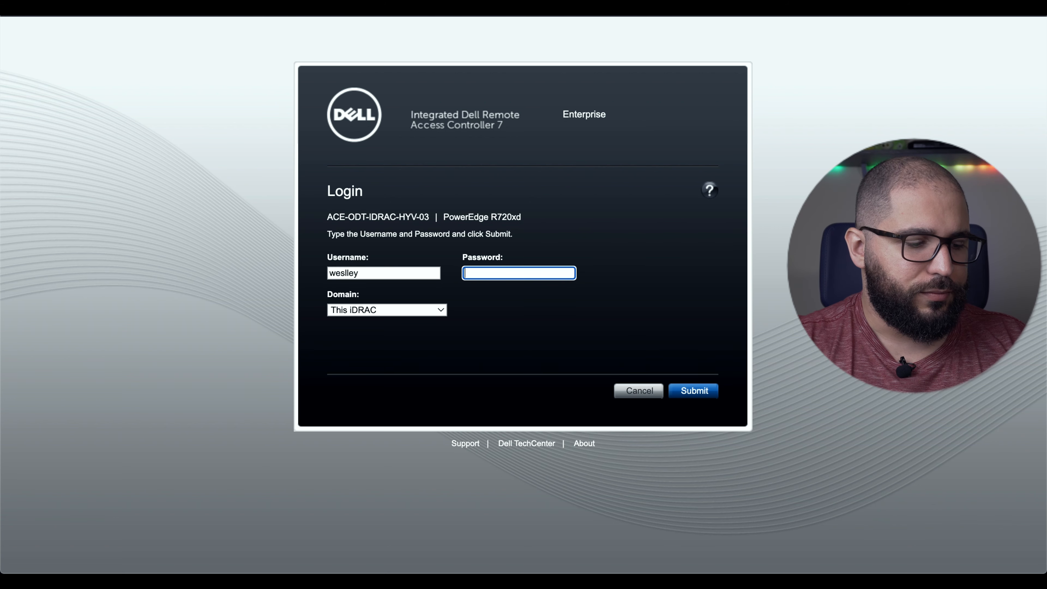
{"action": "type", "text": "••••••••"}
{"action": "key", "text": "Return"}
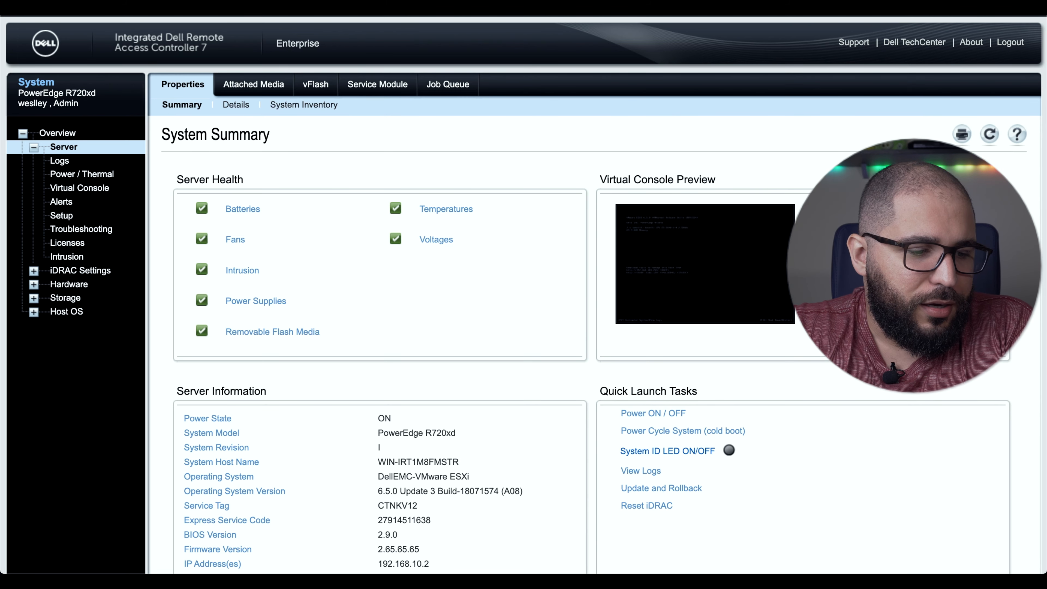
Review the PowerEdge R720xd System Summary, Work Notes and events, then reload the summary.
{"action": "scroll", "coordinate": [502, 429], "scroll_direction": "down", "scroll_amount": 8}
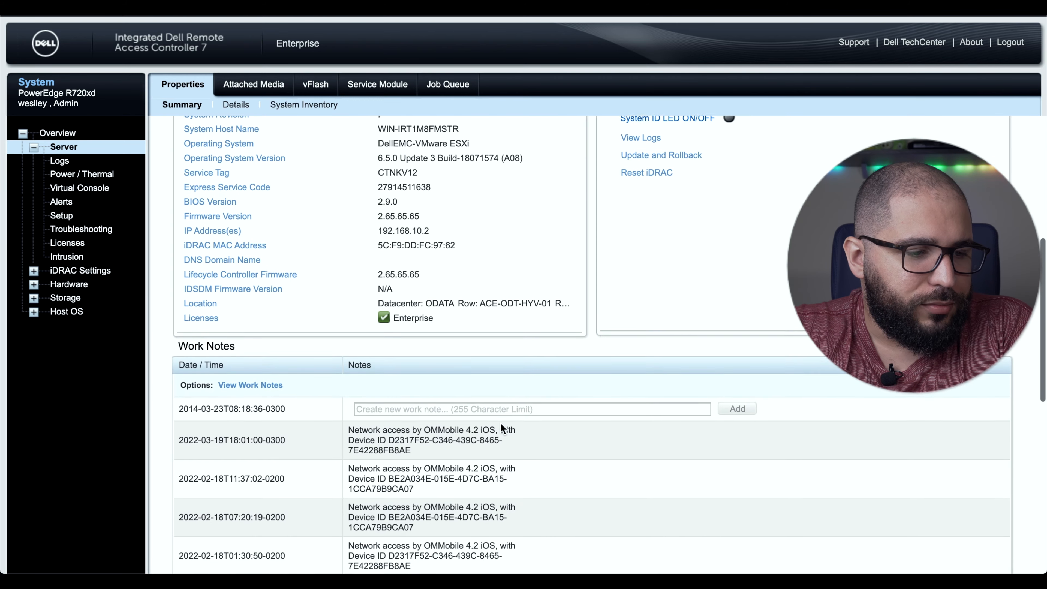
{"action": "scroll", "coordinate": [502, 429], "scroll_direction": "up", "scroll_amount": 1}
{"action": "scroll", "coordinate": [502, 429], "scroll_direction": "down", "scroll_amount": 10}
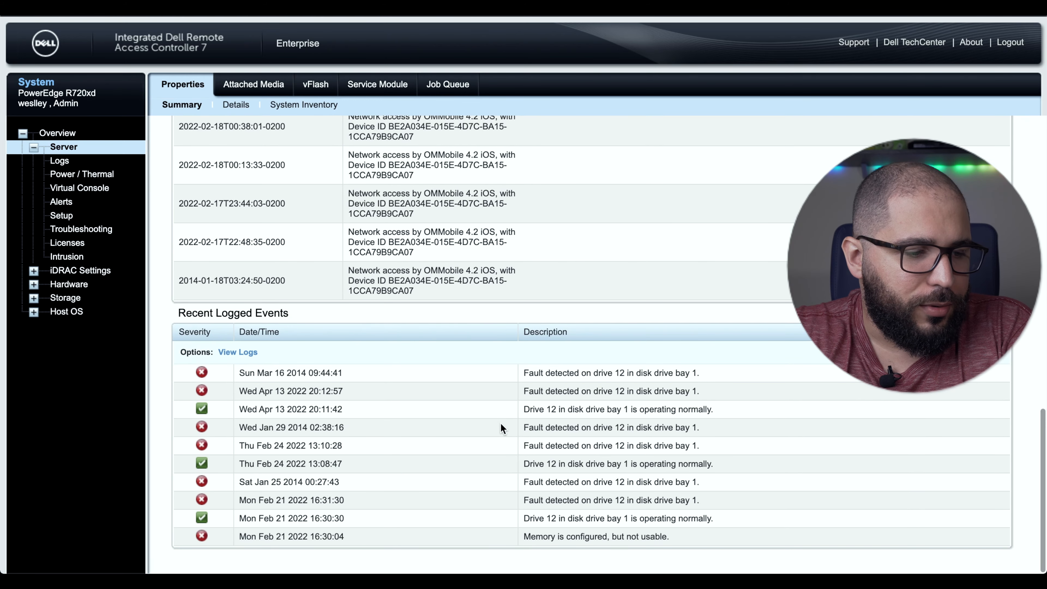
{"action": "scroll", "coordinate": [502, 429], "scroll_direction": "up", "scroll_amount": 1}
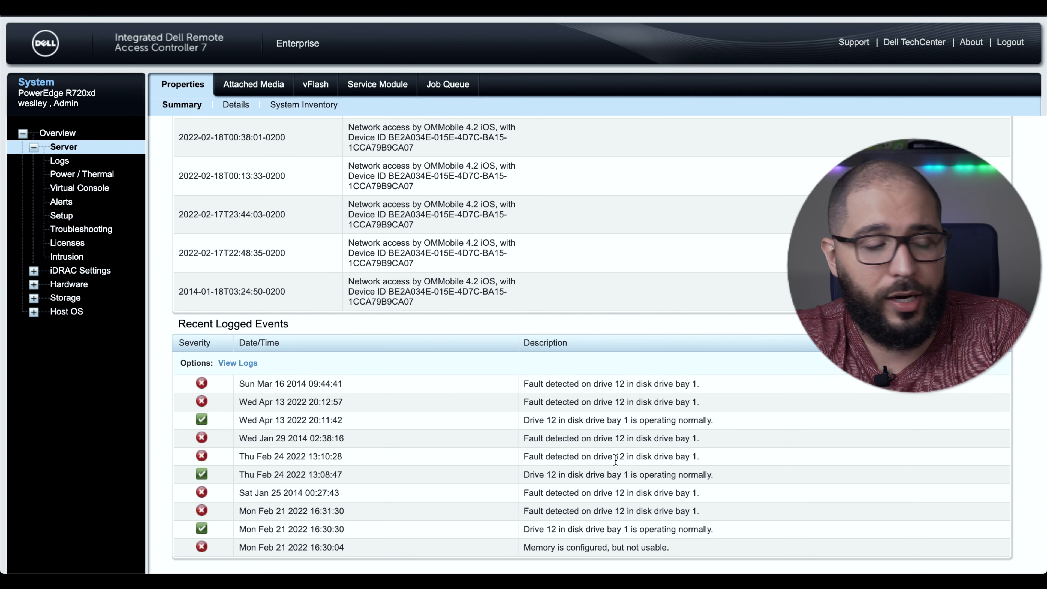
{"action": "scroll", "coordinate": [615, 459], "scroll_direction": "up", "scroll_amount": 3}
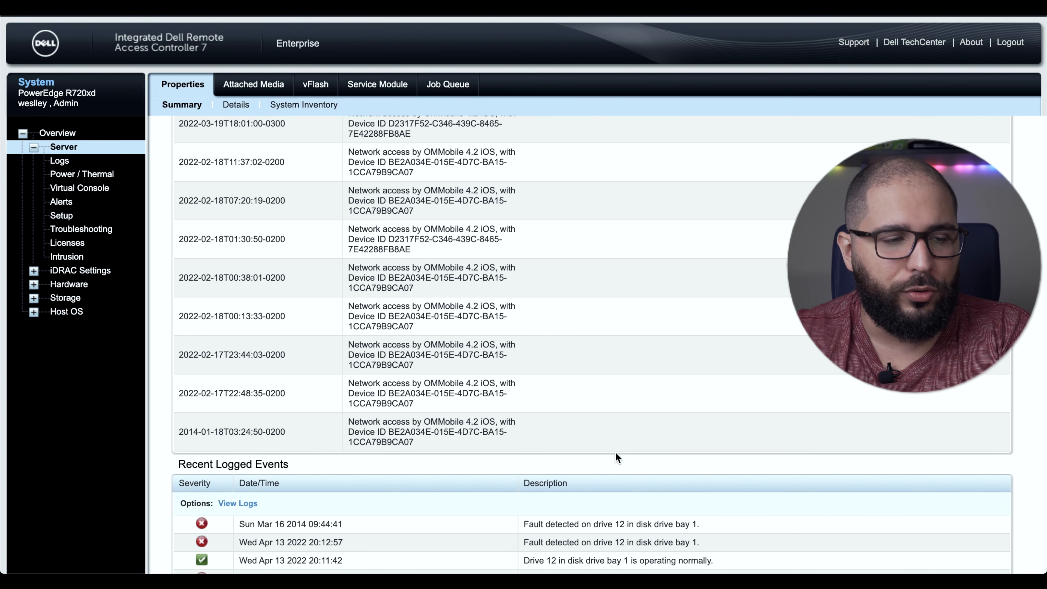
{"action": "scroll", "coordinate": [615, 452], "scroll_direction": "up", "scroll_amount": 15}
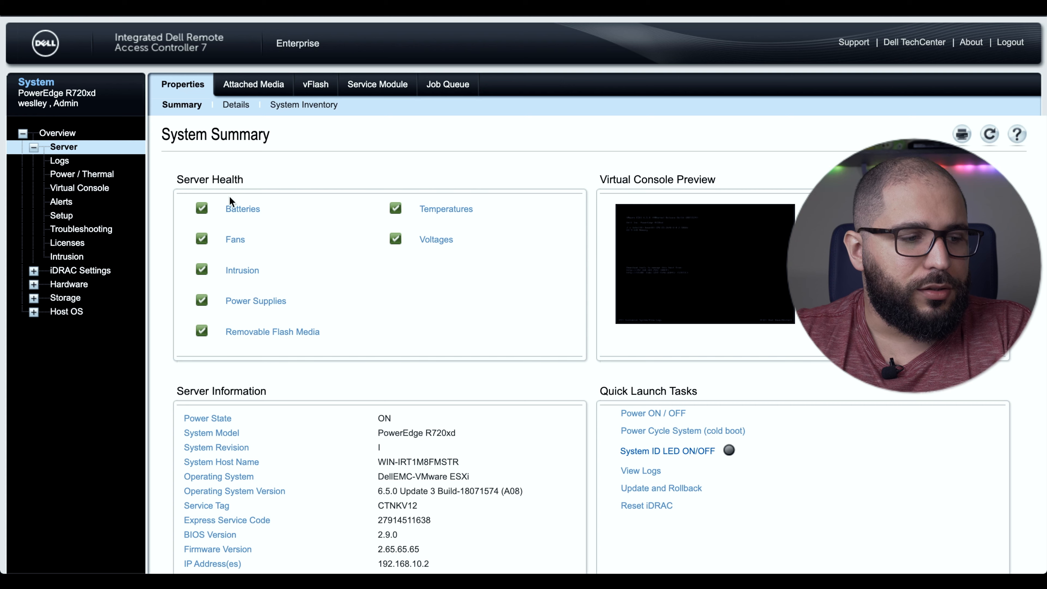
{"action": "left_click", "coordinate": [61, 135]}
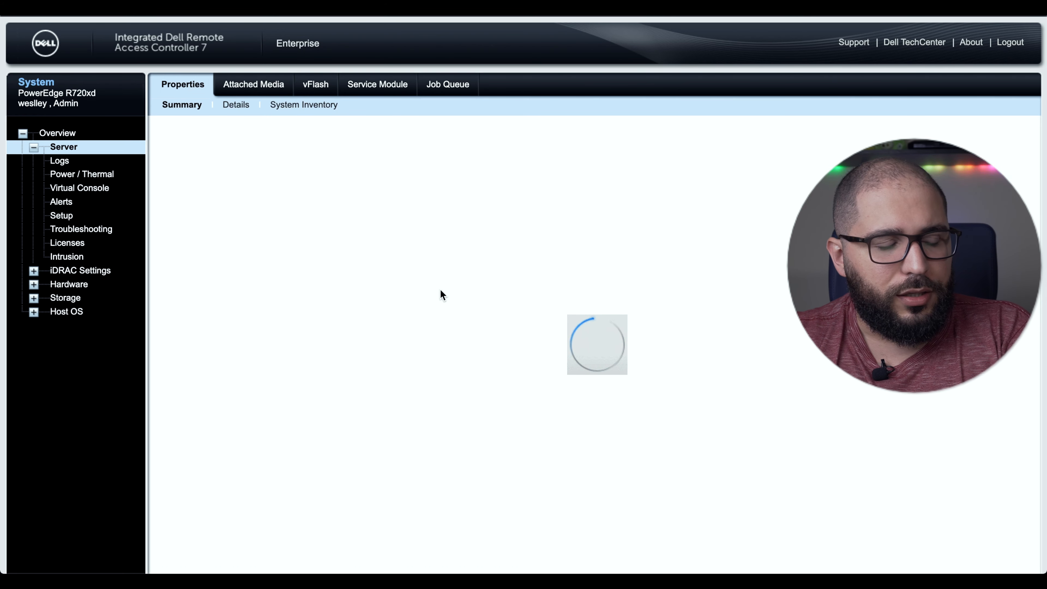
Check Power / Thermal readings showing 154 Watts draw, then go back to Overview.
{"action": "left_click", "coordinate": [99, 177]}
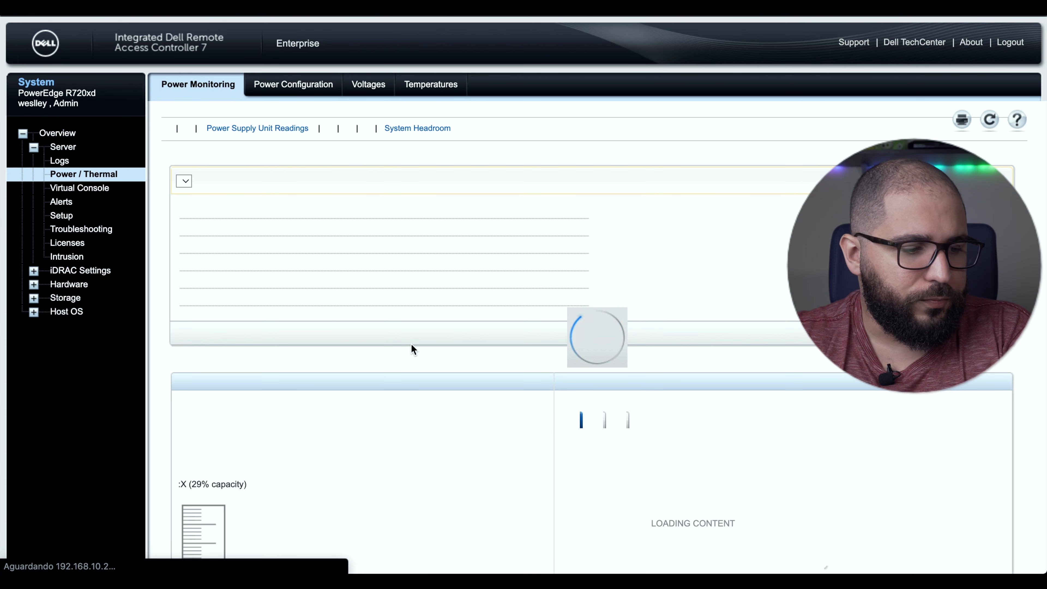
{"action": "scroll", "coordinate": [411, 344], "scroll_direction": "down", "scroll_amount": 3}
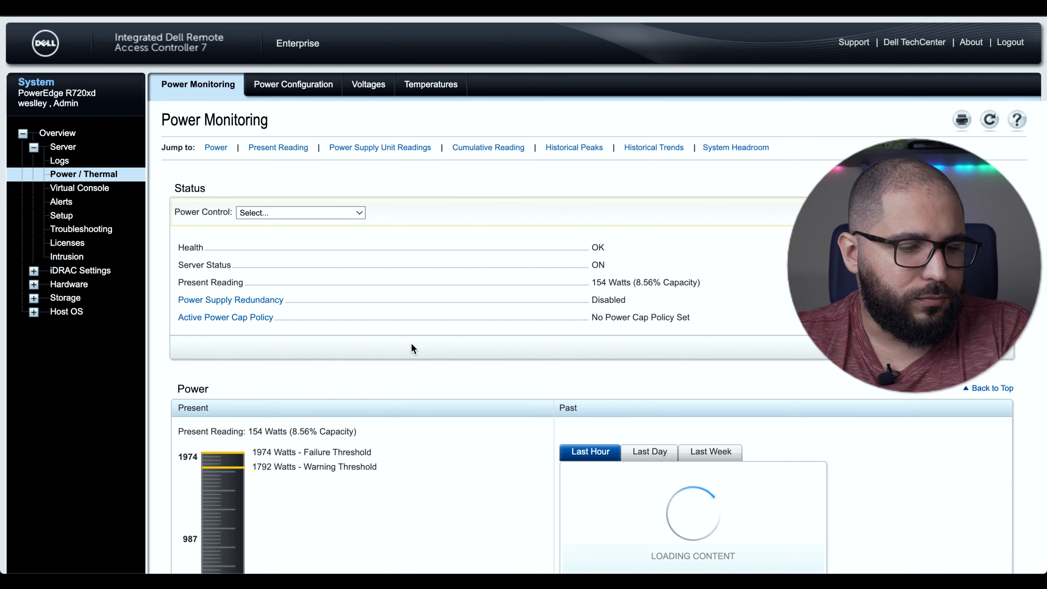
{"action": "scroll", "coordinate": [411, 344], "scroll_direction": "down", "scroll_amount": 10}
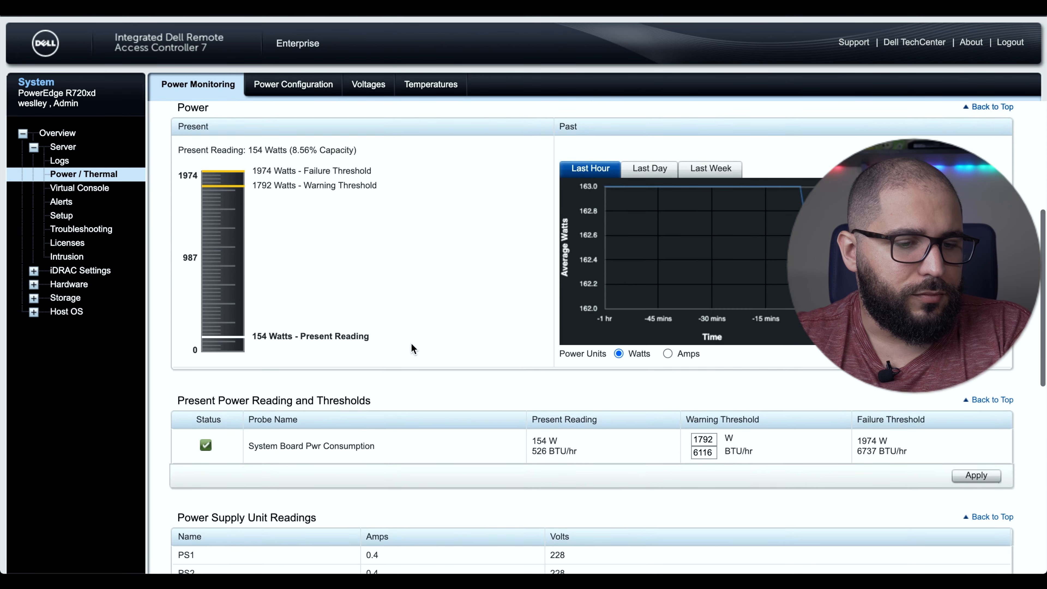
{"action": "scroll", "coordinate": [412, 344], "scroll_direction": "down", "scroll_amount": 10}
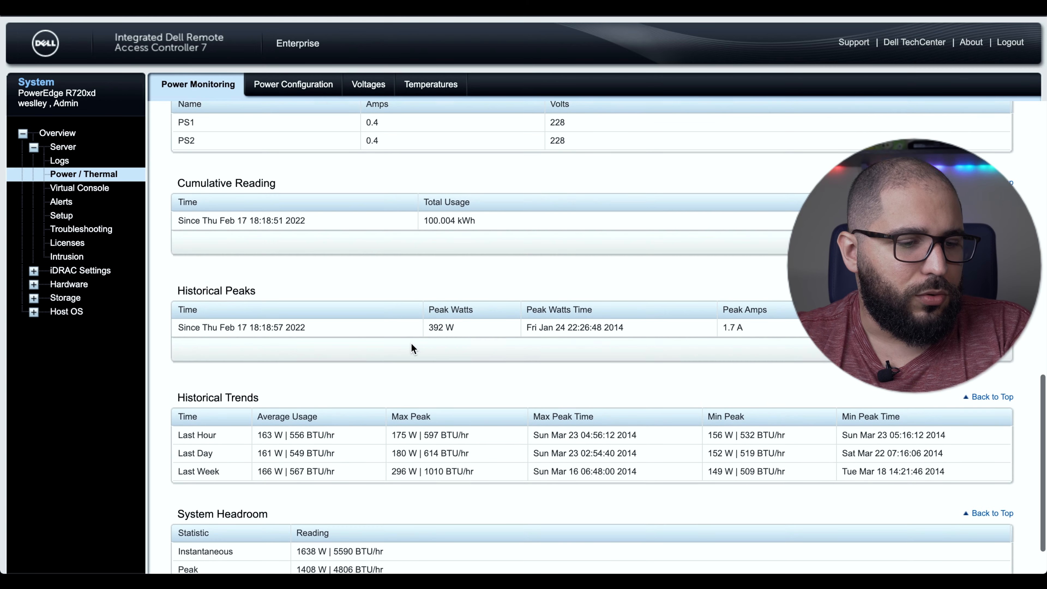
{"action": "scroll", "coordinate": [411, 344], "scroll_direction": "up", "scroll_amount": 10}
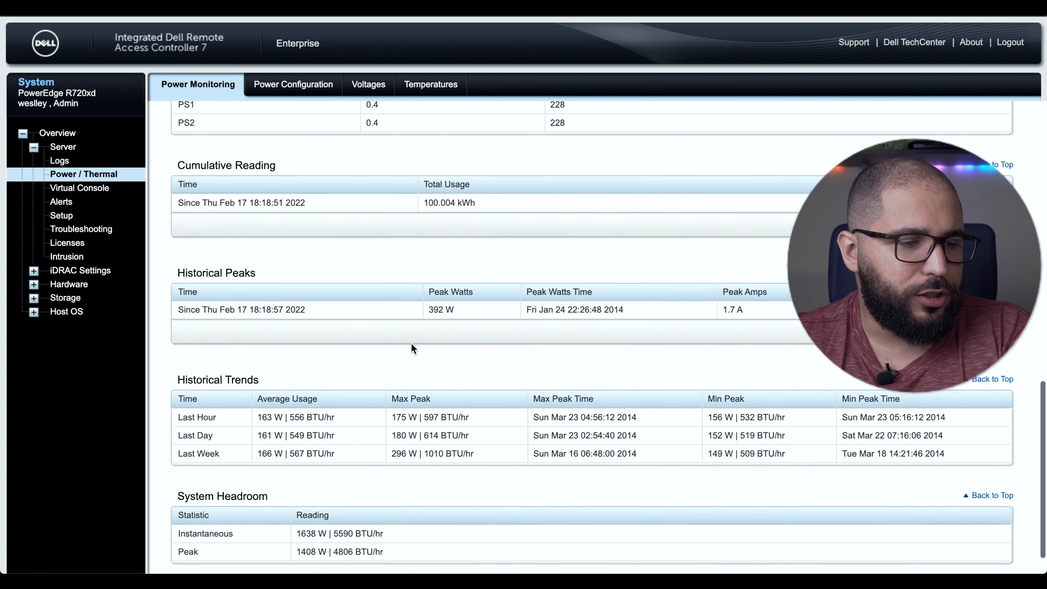
{"action": "scroll", "coordinate": [411, 343], "scroll_direction": "up", "scroll_amount": 8}
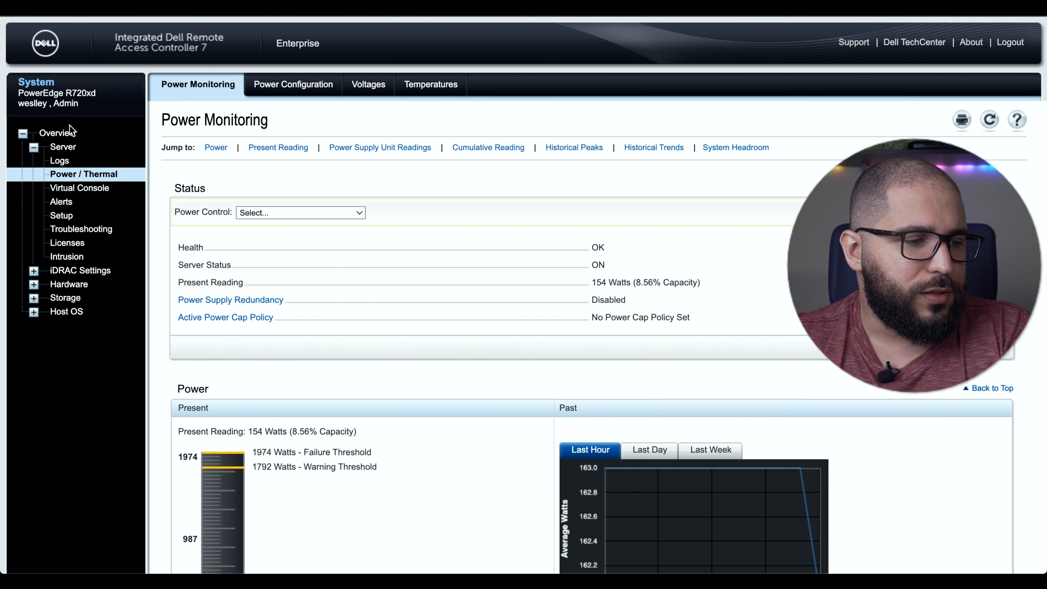
{"action": "left_click", "coordinate": [66, 132]}
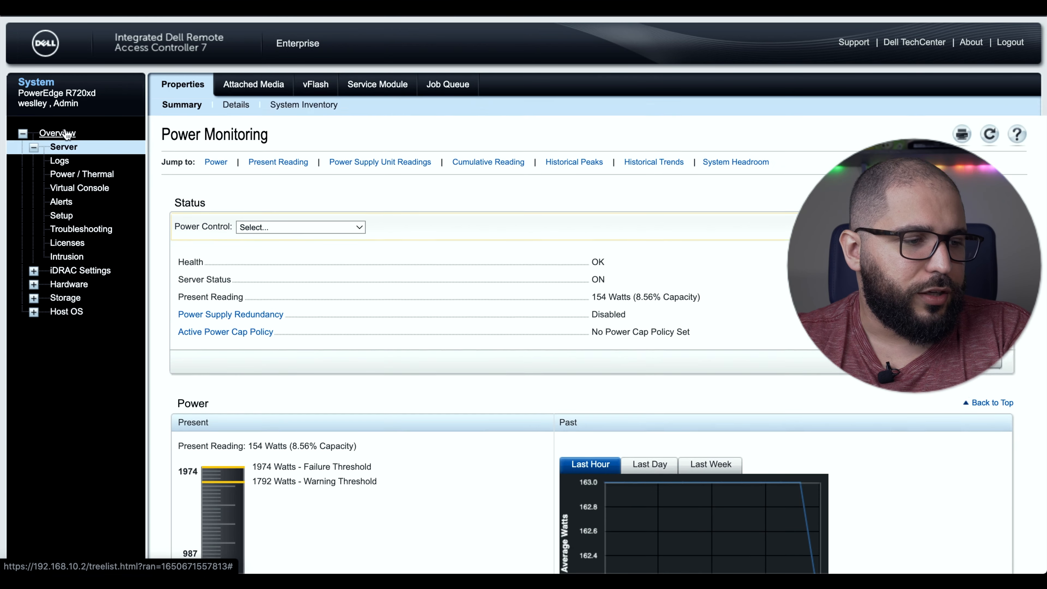